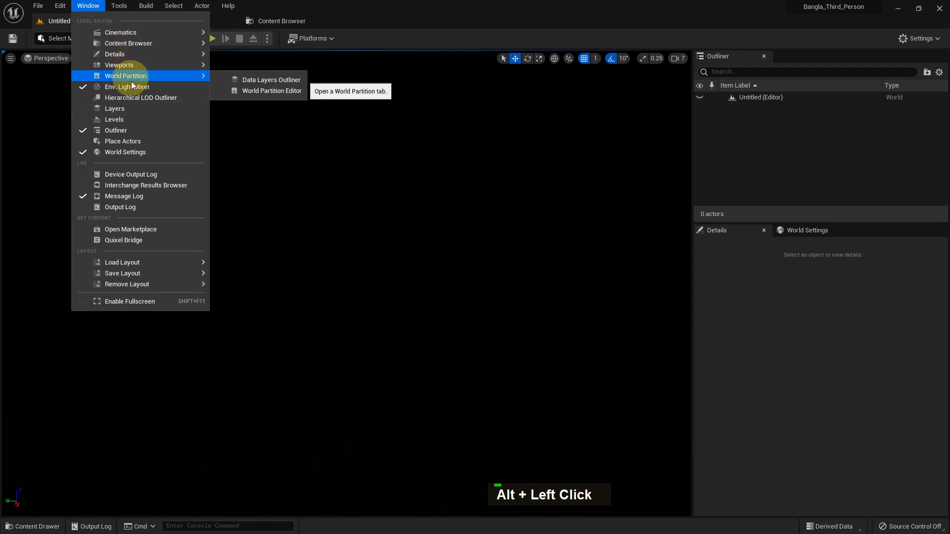
Step: Create a sky light, atmospheric light 0, sky atmosphere, volumetric cloud and height fog with the environment light mixer
click(410, 147)
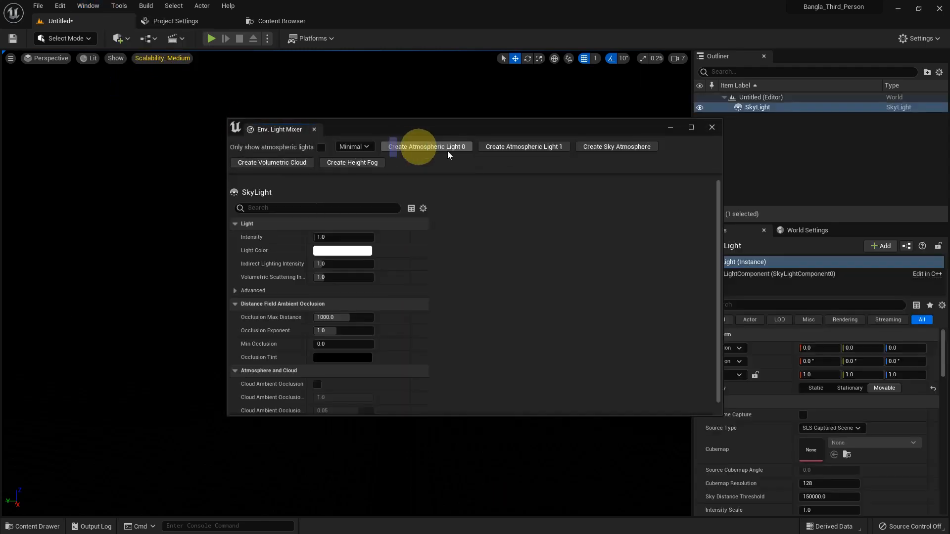
click(441, 147)
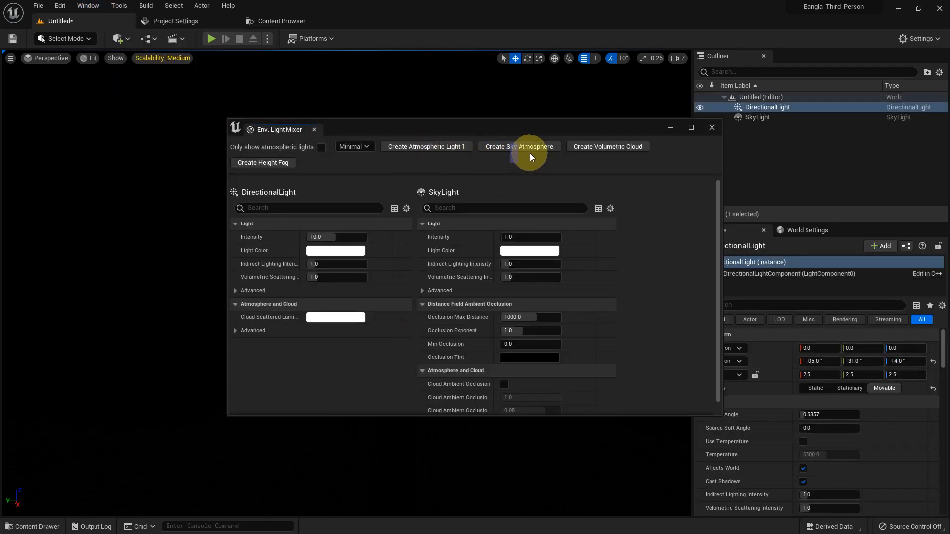
double_click(539, 149)
click(529, 147)
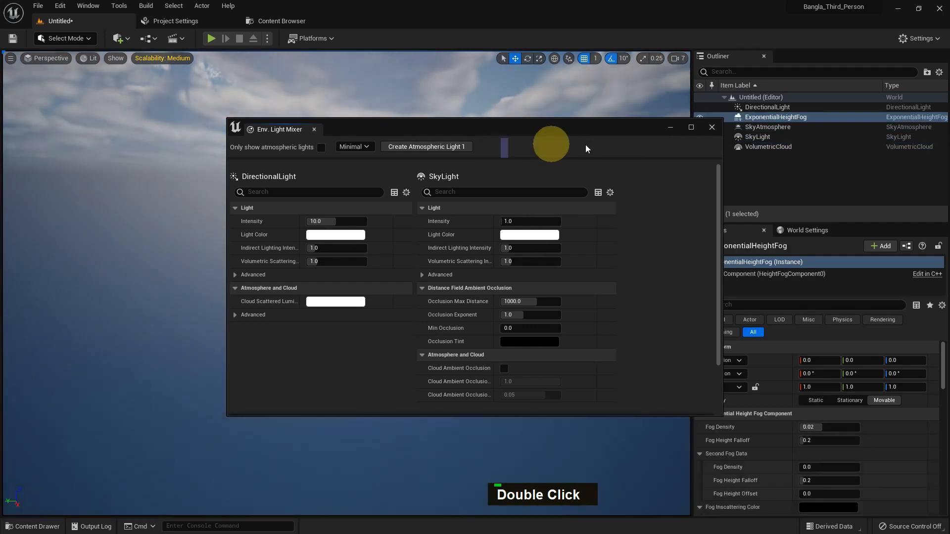
click(668, 129)
alt+drag(510, 222, 482, 223)
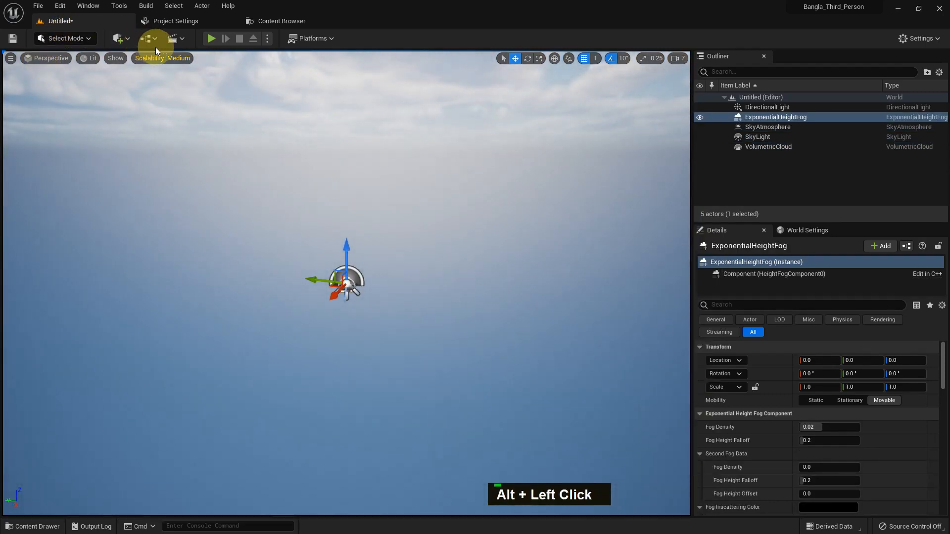
Step: Add a cube shape to the level and reset its location to 0, 0, 0
click(123, 38)
mouse_move(156, 141)
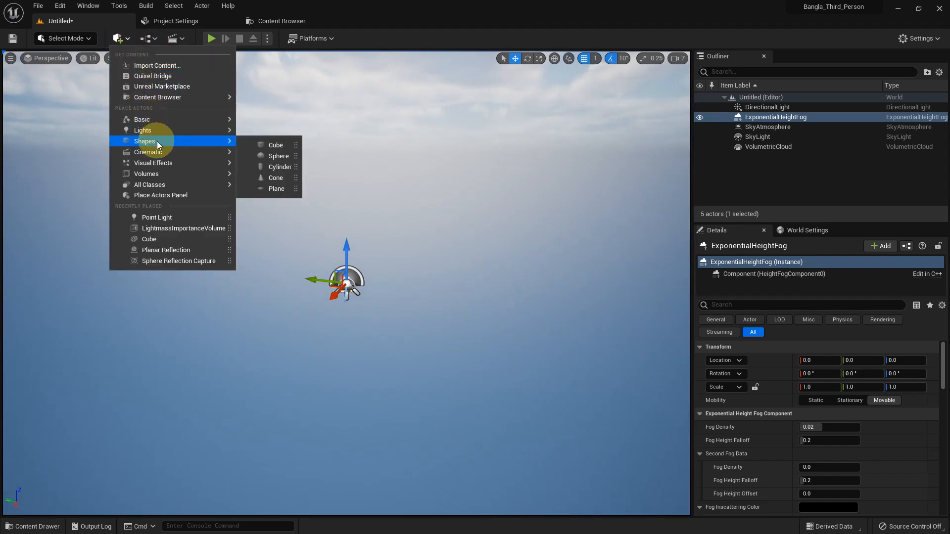
click(274, 145)
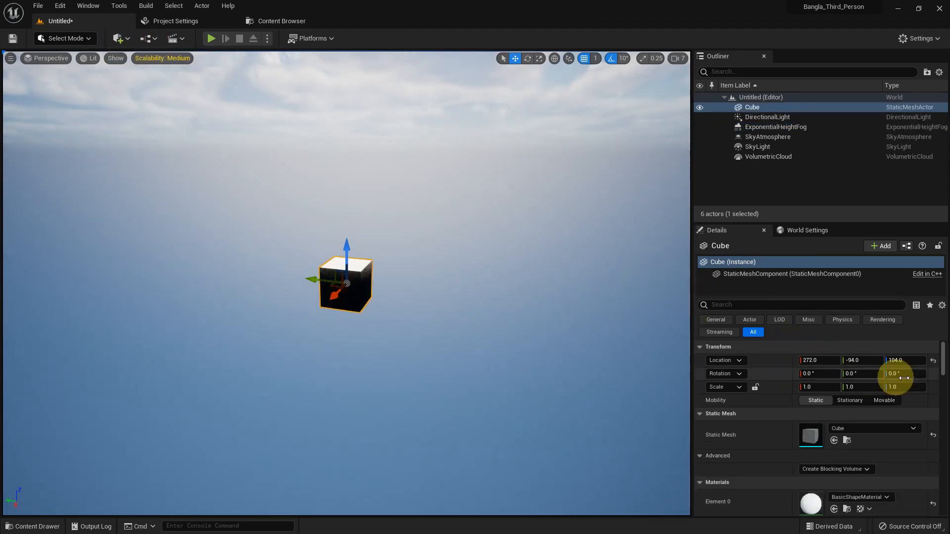
click(933, 360)
middle_click(554, 350)
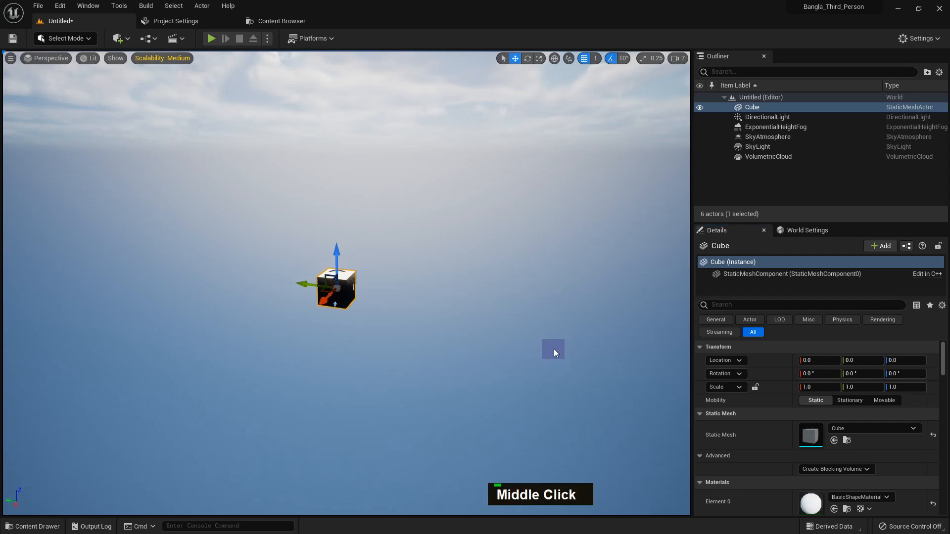
key(f)
alt+drag(554, 347, 492, 277)
Step: Scale the cube into a flat floor of 22 in X, 22 in Y and 0.2 in Z
key(r)
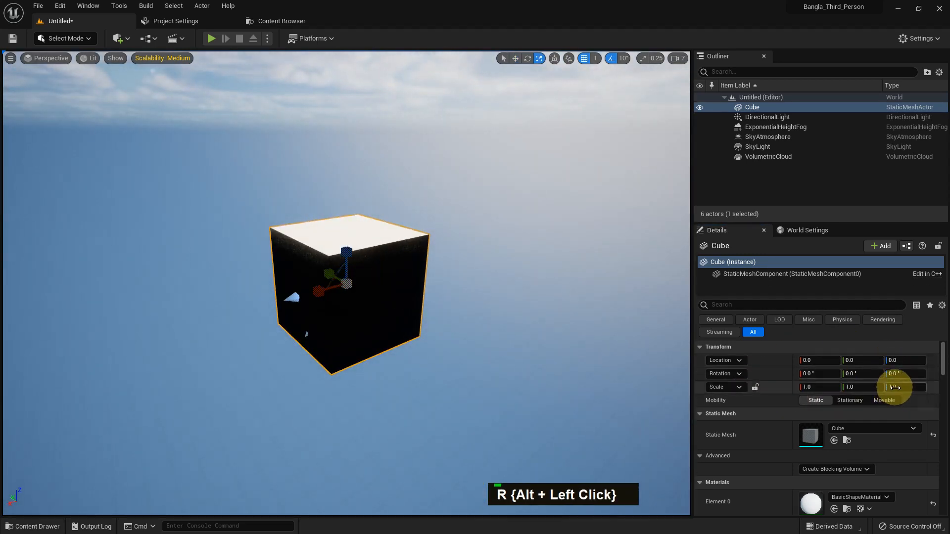
text(0.2)
key(Return)
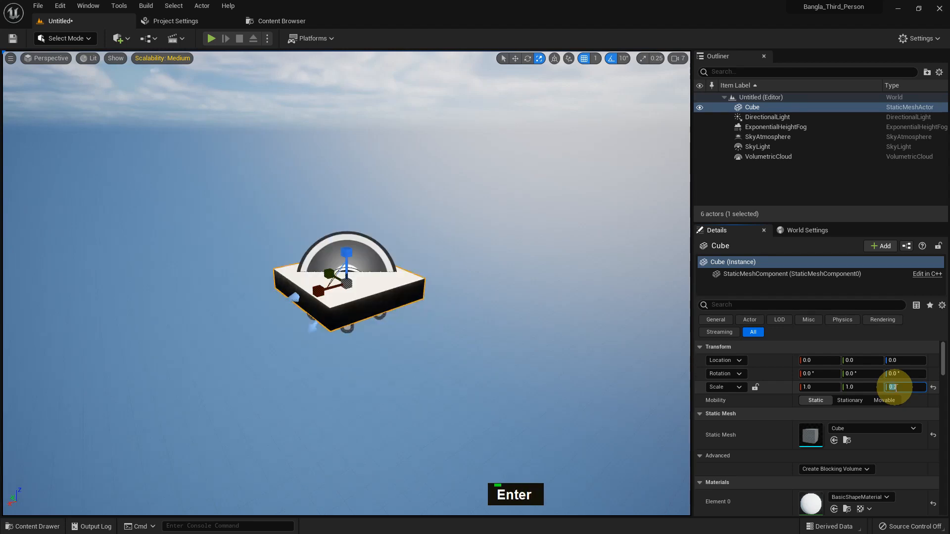
click(826, 391)
text(22)
key(Return)
click(857, 387)
text(22)
key(Return)
Step: Assign the MI_PrototypeGrid_Gray_02 material to the floor cube's Element 0
scroll(877, 445, down, 3)
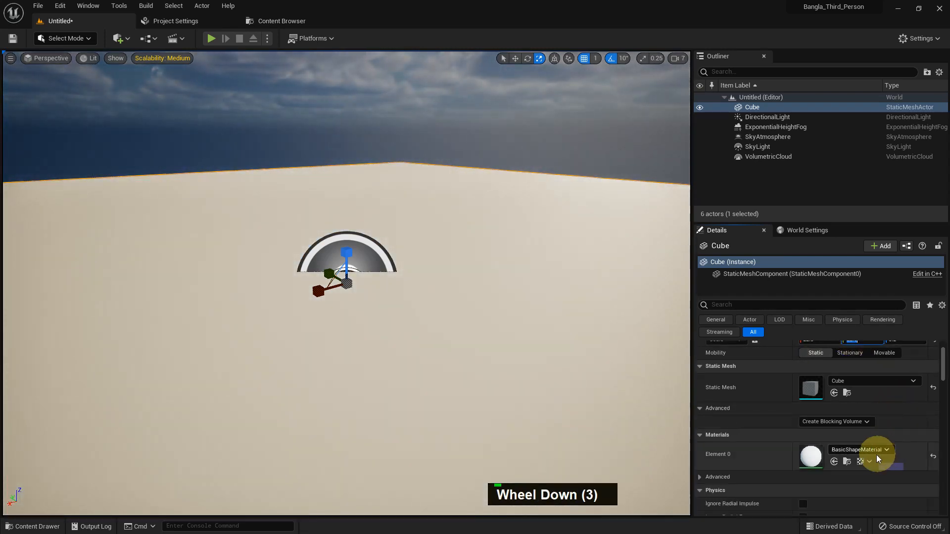
click(856, 450)
text(grid)
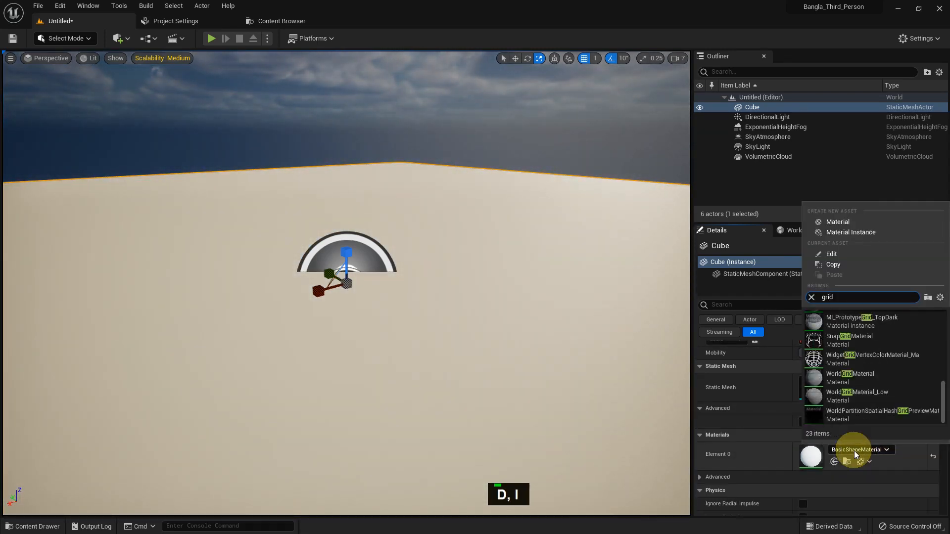
scroll(866, 326, up, 2)
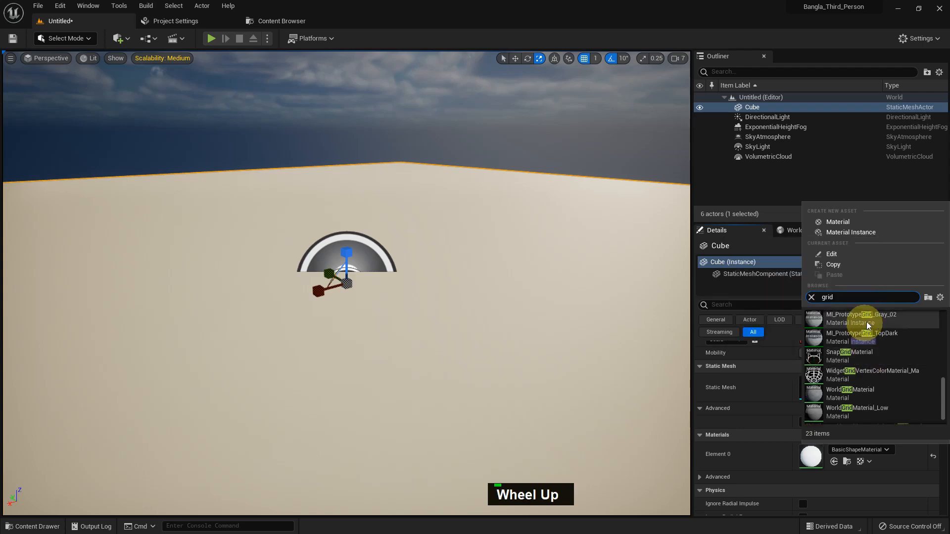
click(897, 318)
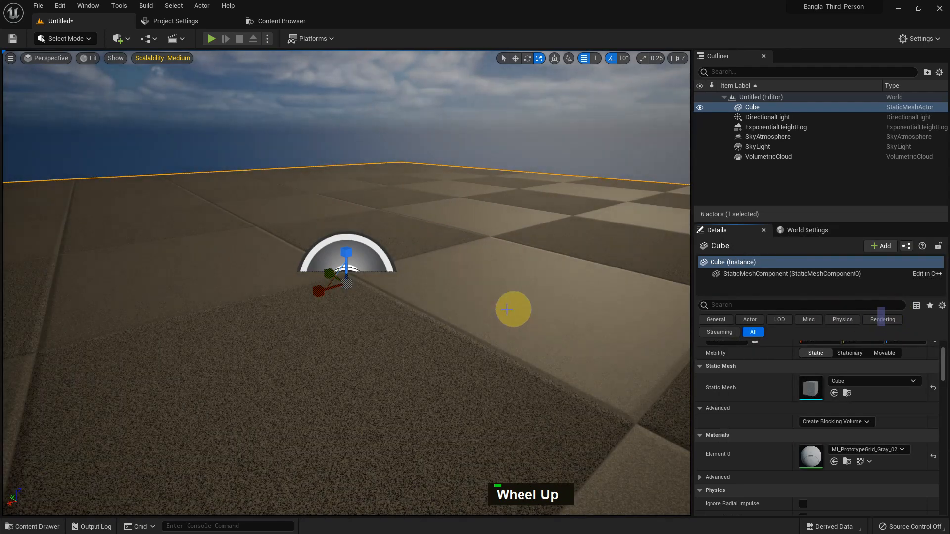
Step: Build only the lighting for the current level
alt+right_drag(545, 313, 437, 299)
alt+drag(437, 298, 512, 310)
alt+right_drag(501, 312, 462, 280)
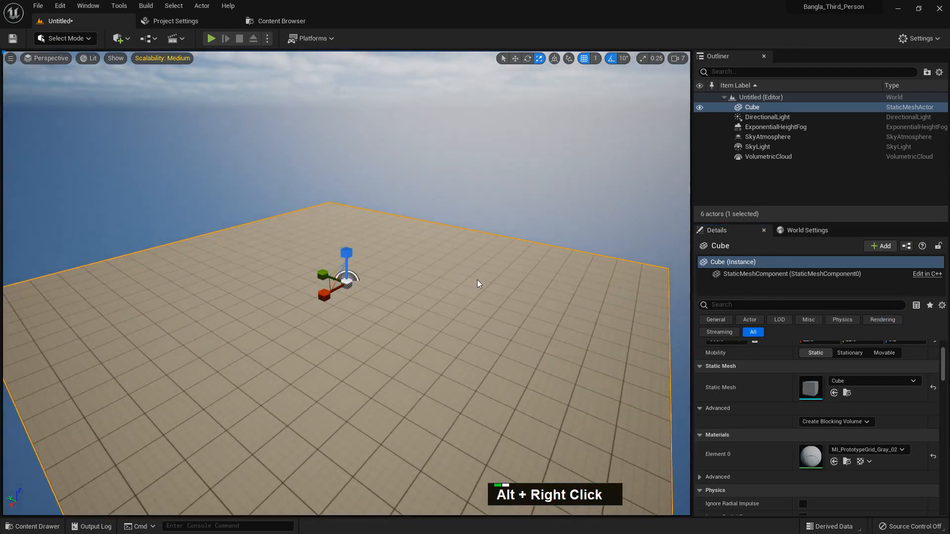
alt+drag(492, 282, 520, 284)
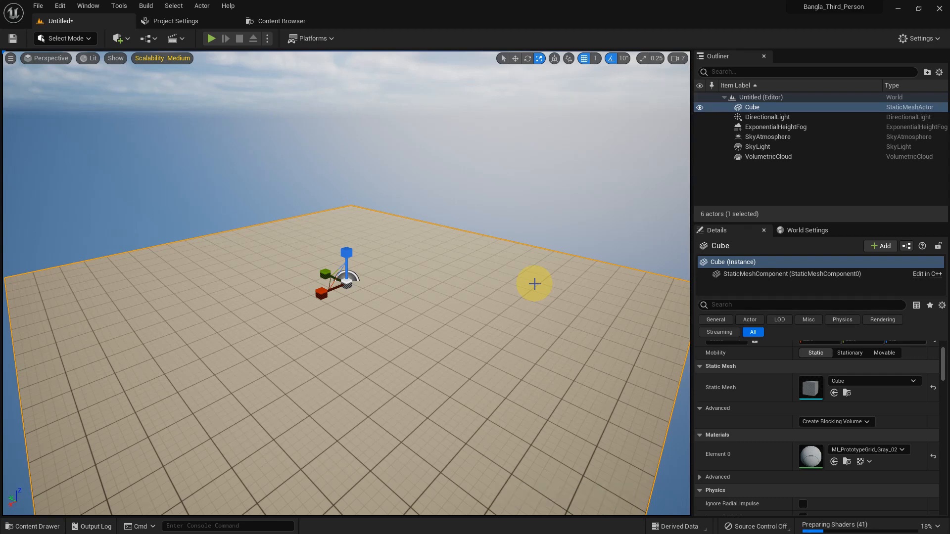
alt+drag(531, 289, 533, 294)
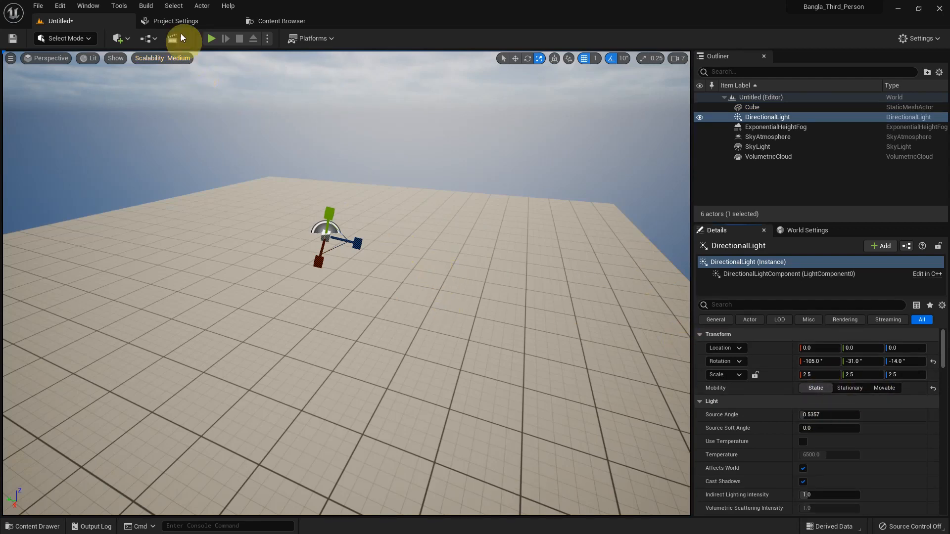
click(145, 6)
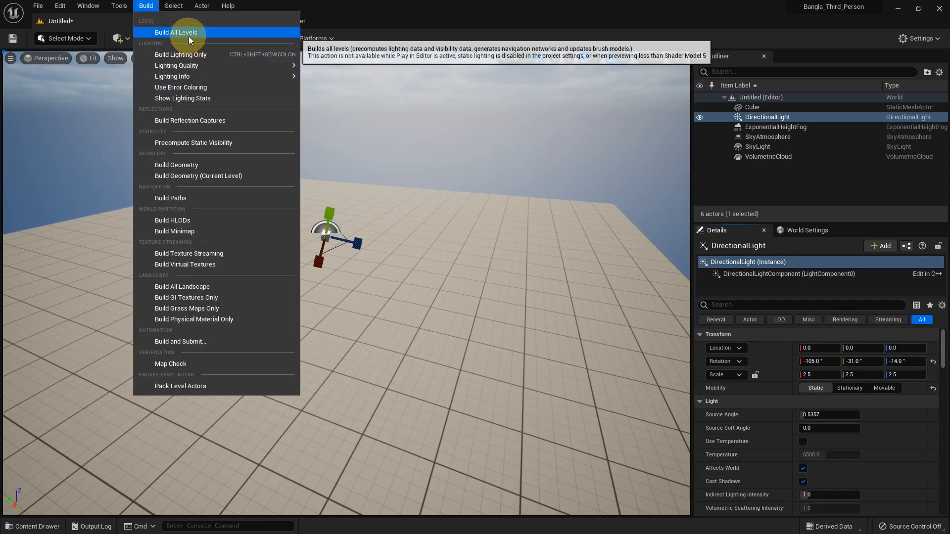
click(207, 55)
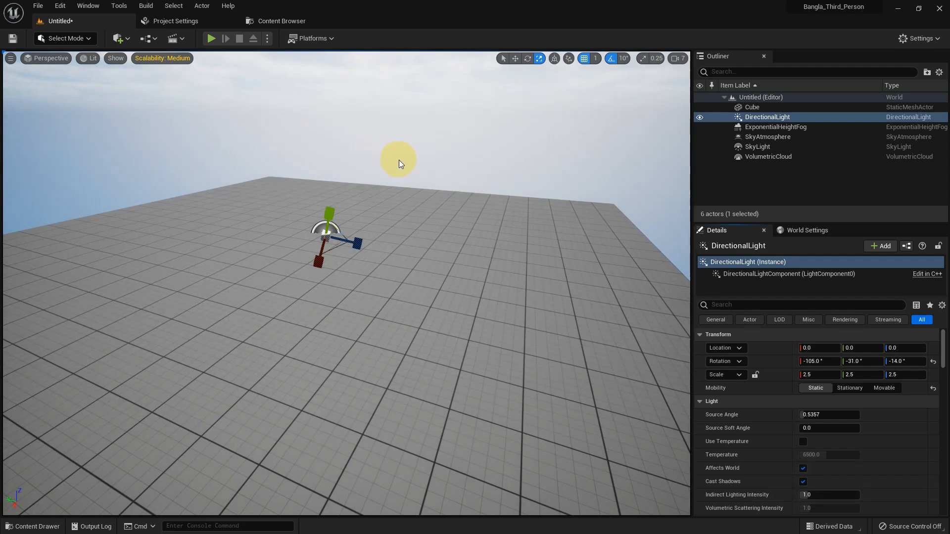
Step: Play the level in the editor to check the built lighting, and stop the session
scroll(503, 261, up, 4)
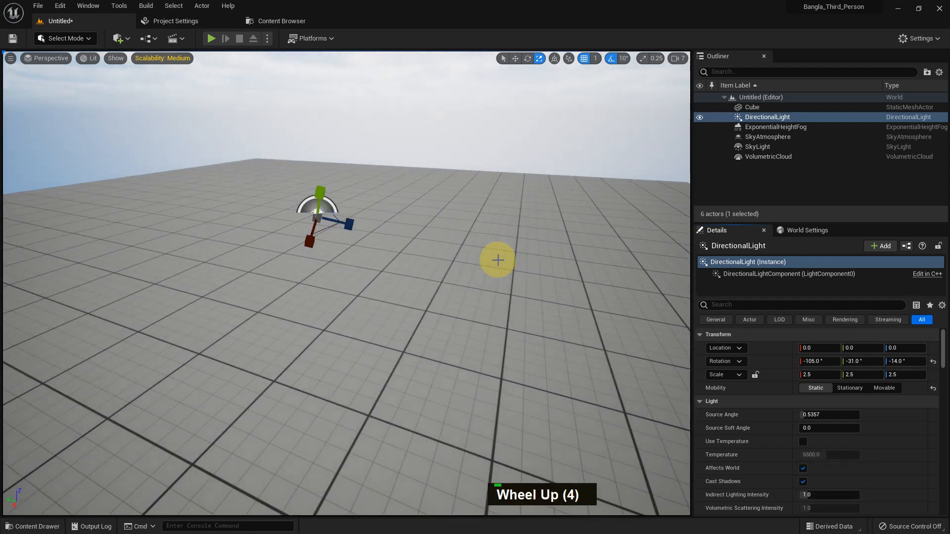
key(alt+p)
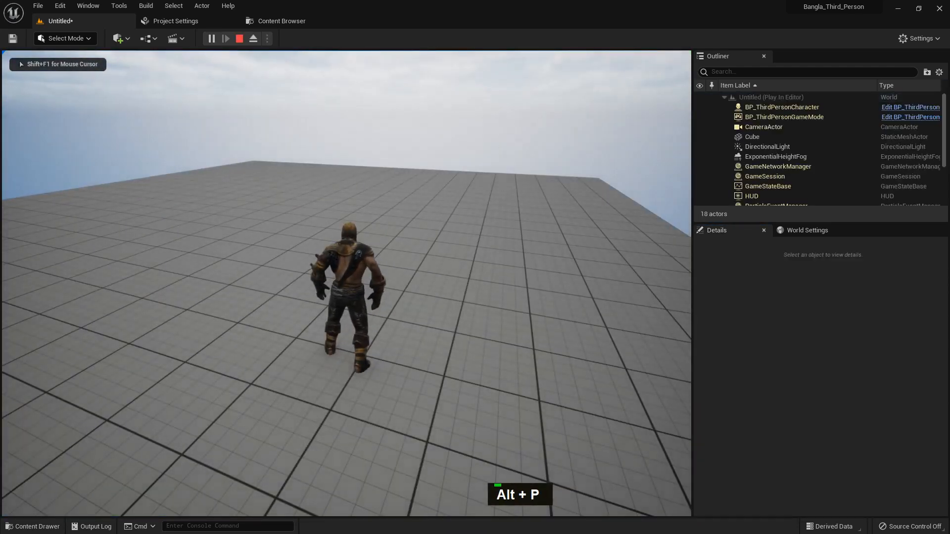
key(Escape)
Step: Move the floor cube along the X axis to about 28
click(429, 252)
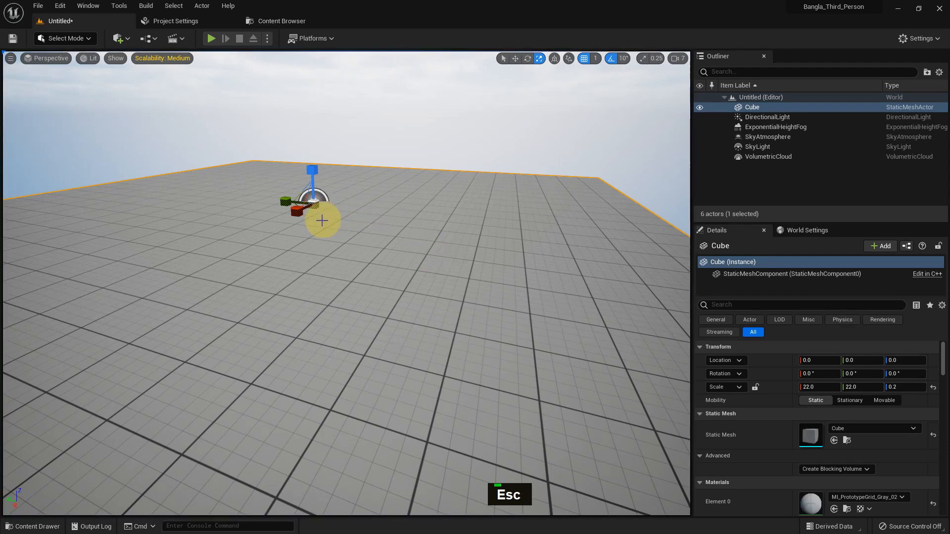
key(w)
drag(297, 211, 294, 214)
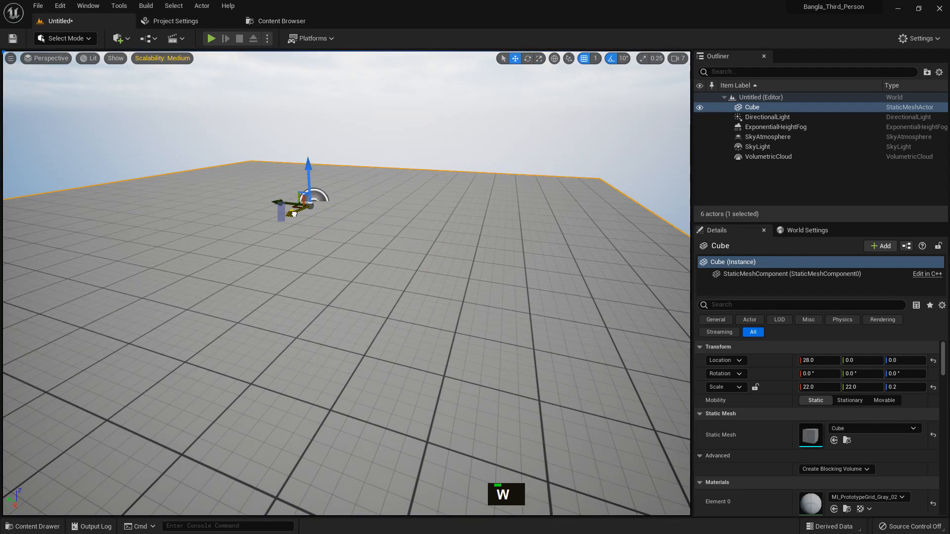
Step: Play the level from a new viewpoint, run the character across the moved floor, and end the session
middle_click(446, 197)
key(alt+p)
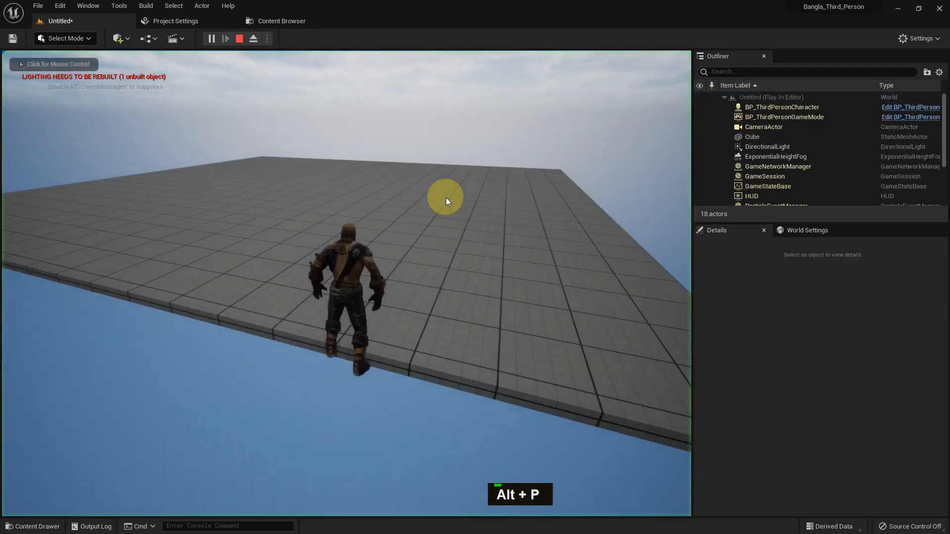
key(d)
key(w)
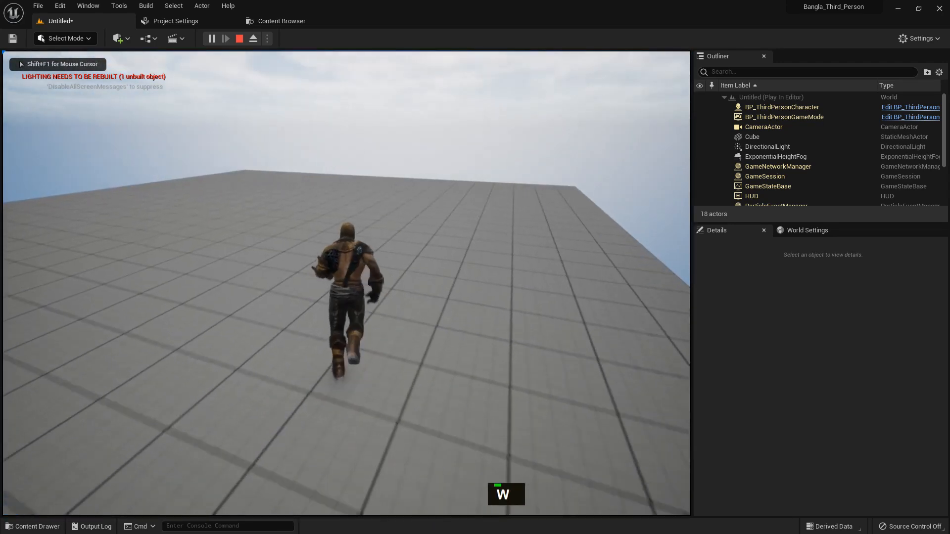
key(Escape)
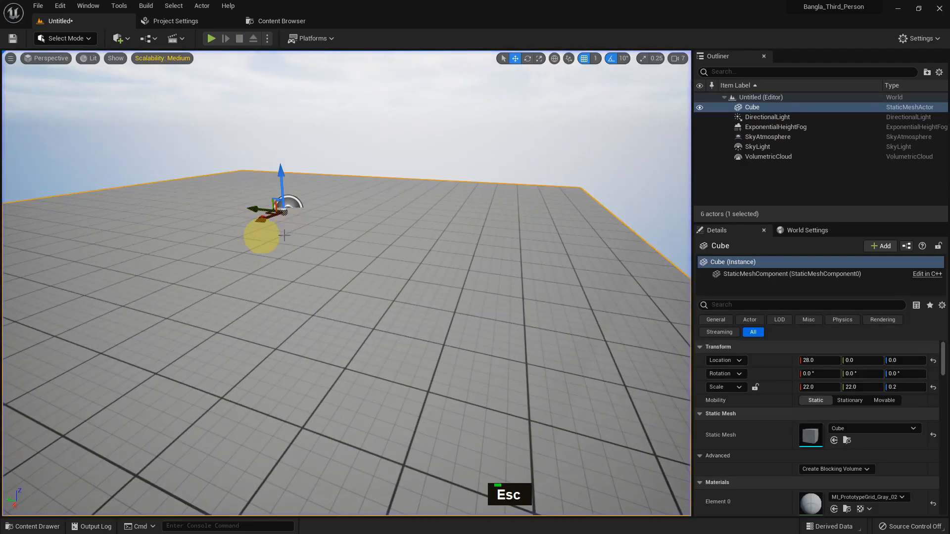
Step: Add a second cube and raise it above the floor to a Z location of about 119
click(125, 38)
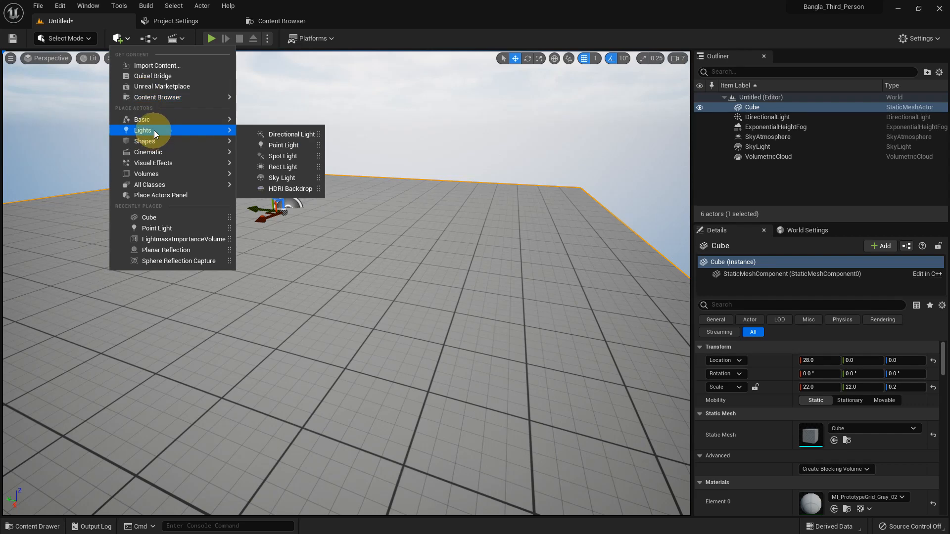
mouse_move(153, 141)
click(276, 145)
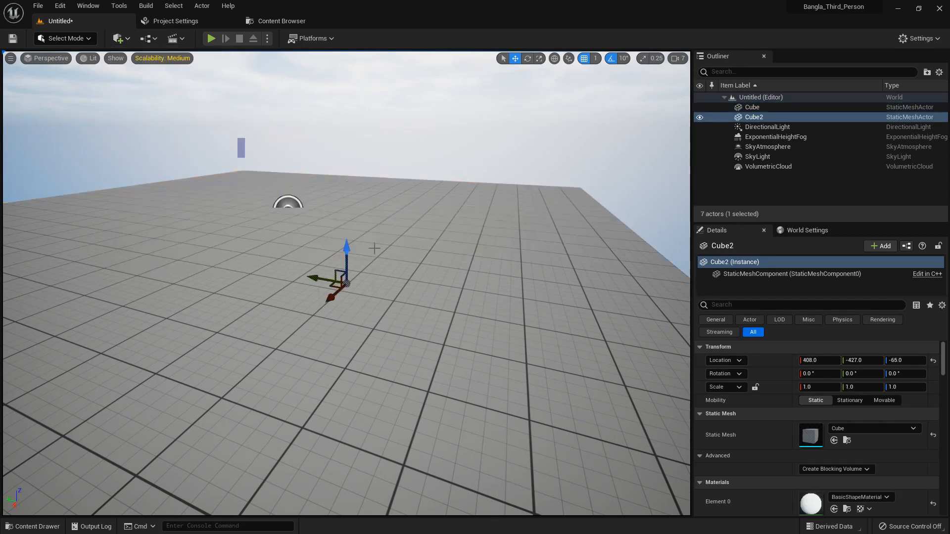
drag(345, 244, 356, 165)
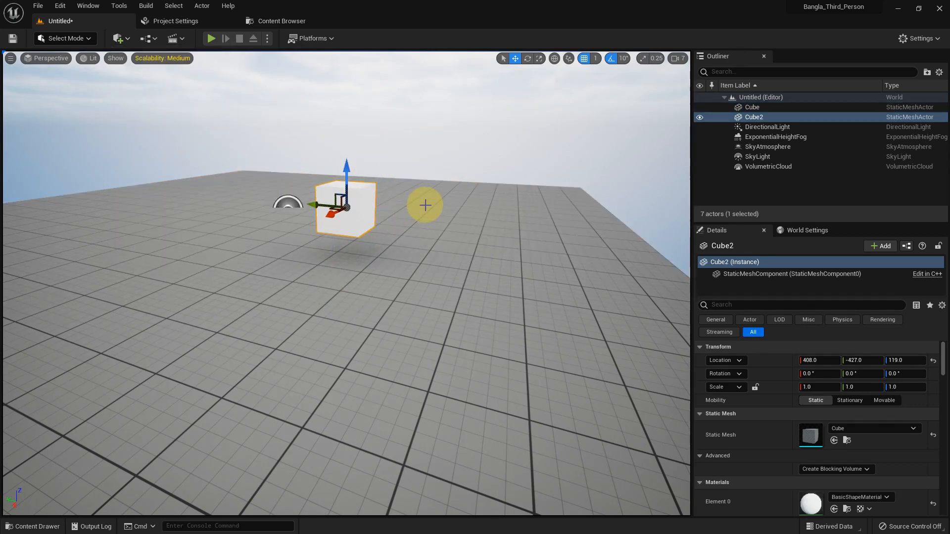
Step: Play the level, run the character towards the floating cube, and end the session
key(alt+p)
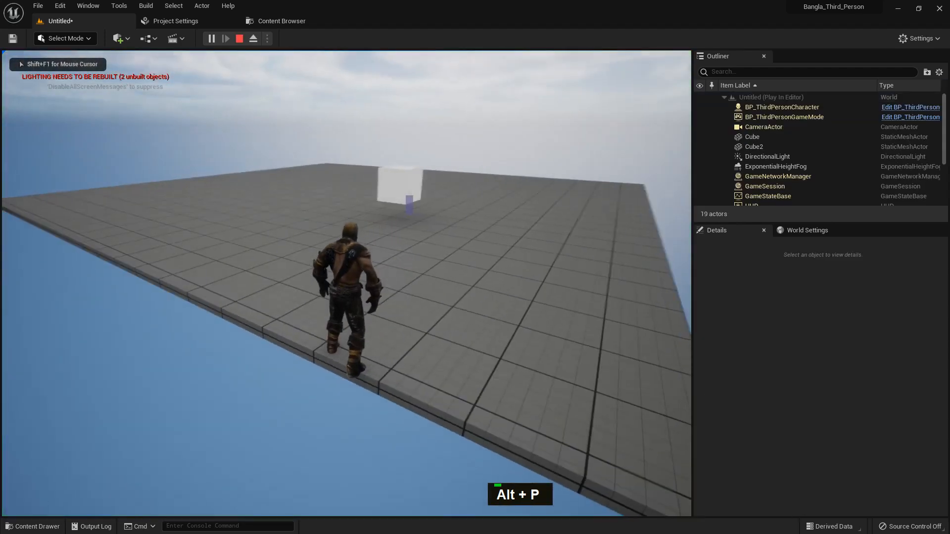
key(w)
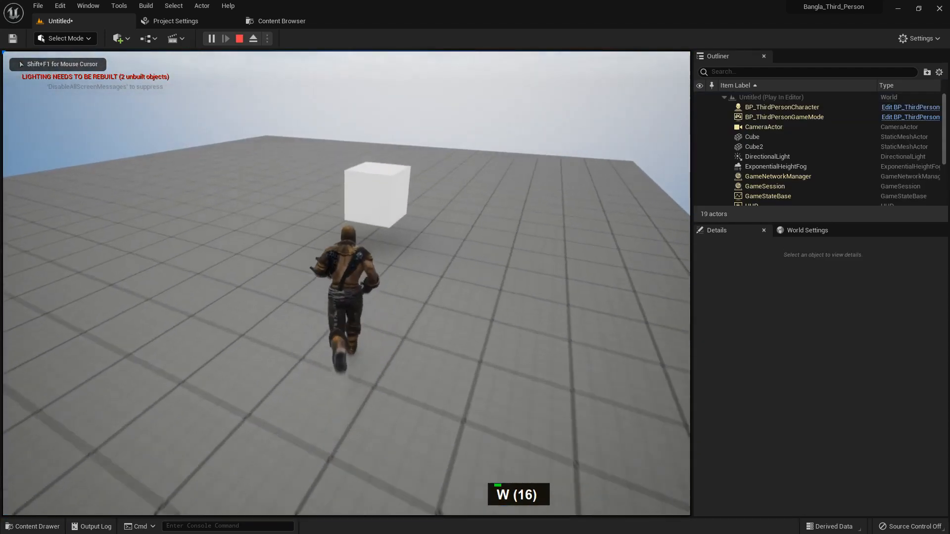
key(Escape)
Step: Duplicate the floating cube three times in a row along the X axis, ending at about X -108
middle_drag(415, 212, 421, 206)
alt+drag(327, 334, 419, 217)
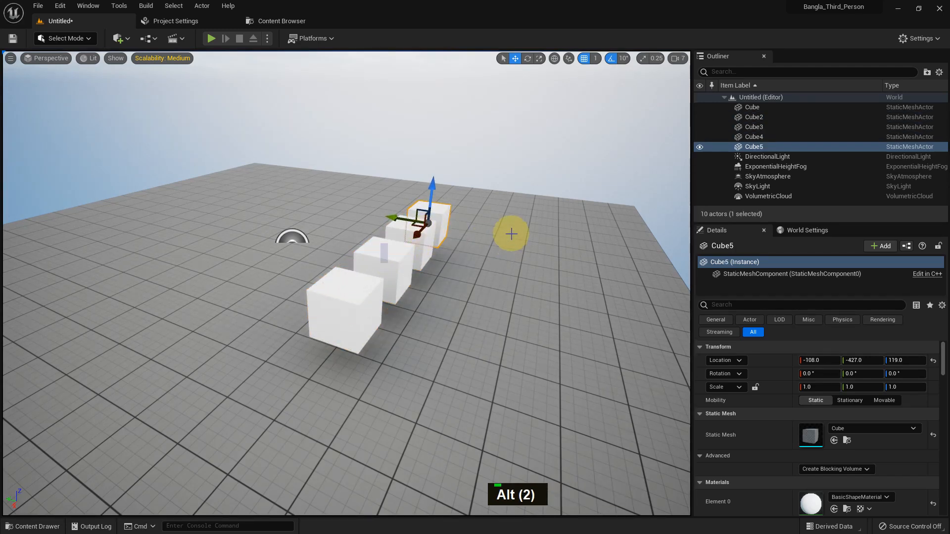
Step: Play the level to check the row of four cubes, walking the character forward, and end the session
scroll(511, 233, up, 2)
scroll(512, 233, up, 1)
key(alt+p)
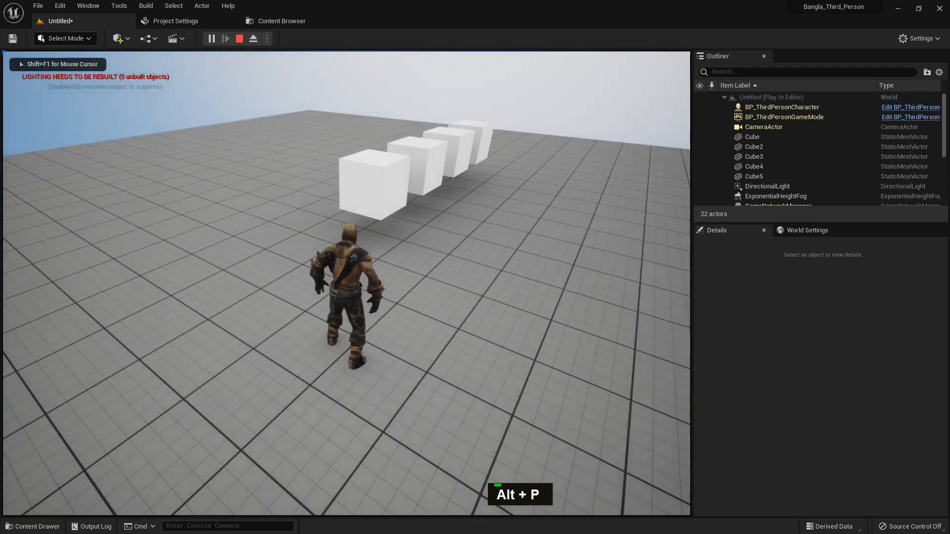
key(w)
key(Escape)
Step: Select all four floating cubes and duplicate the row along the Y axis to about Y -145
shift+click(391, 182)
shift+click(426, 165)
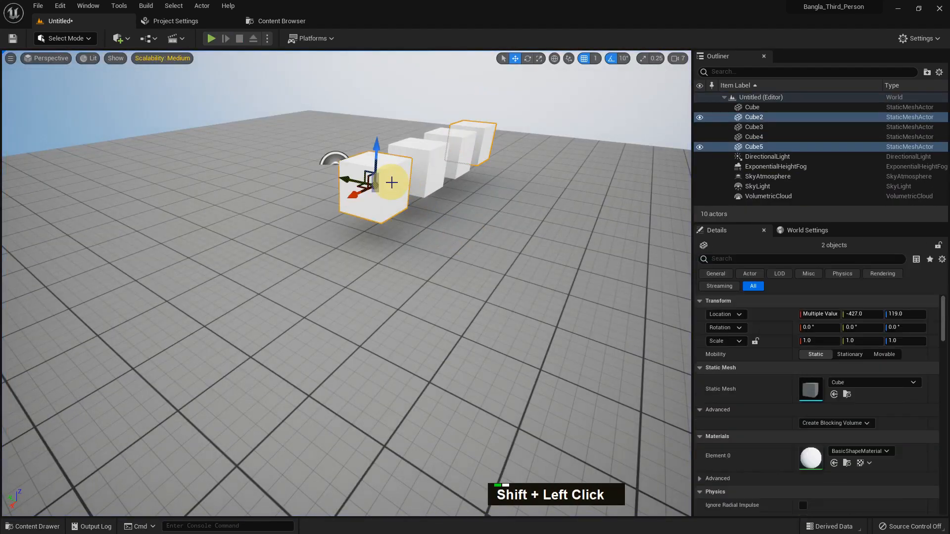
shift+click(449, 148)
alt+drag(449, 159, 367, 148)
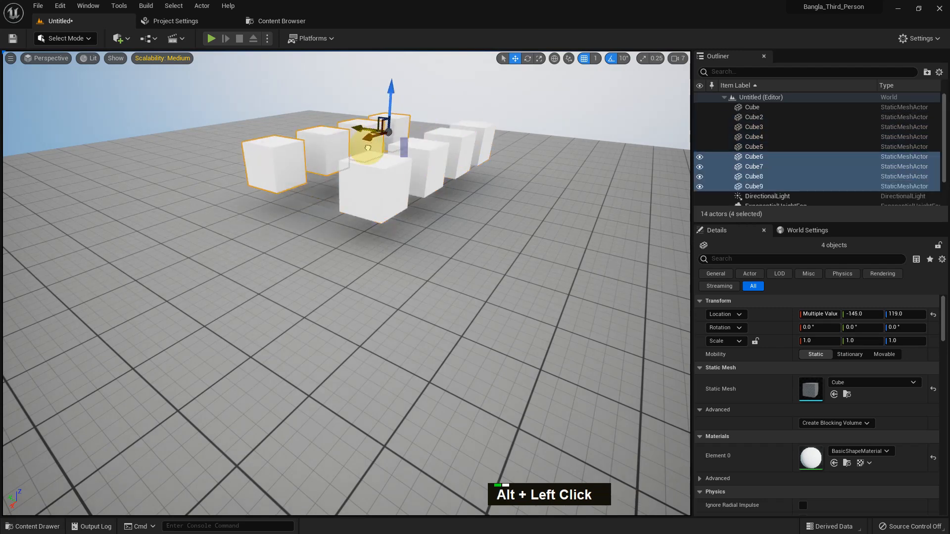
Step: Play the level, run the character around the two rows of floating cubes to check their shadows, and end the session
middle_click(515, 302)
key(alt+p)
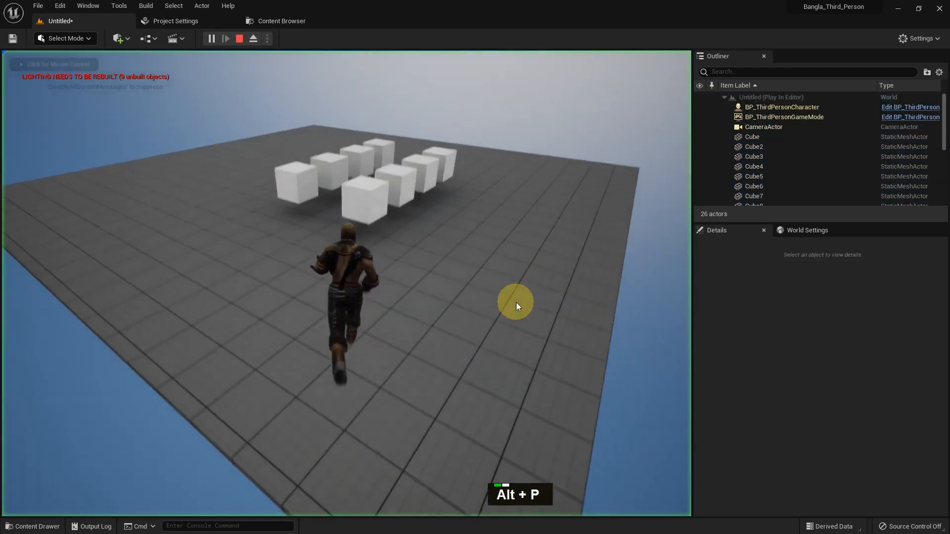
key(w)
key(w)
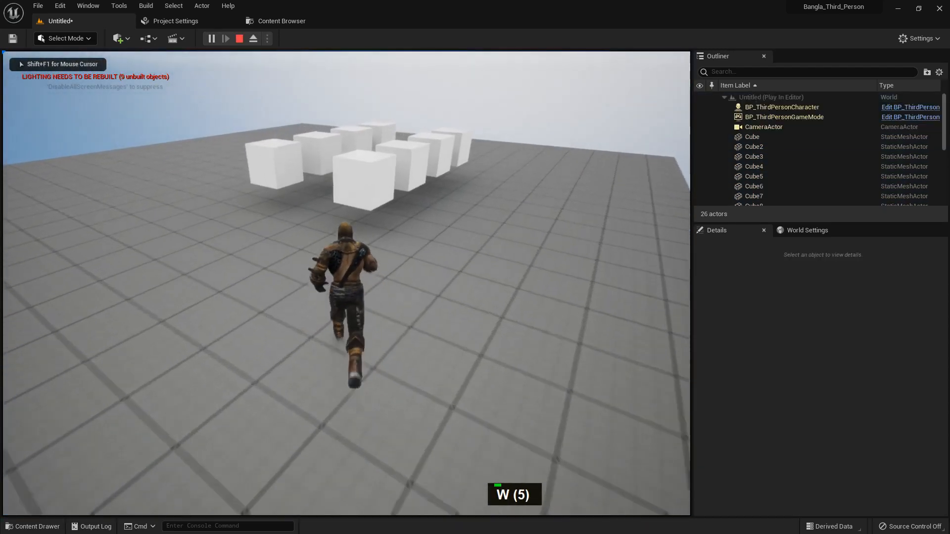
key(a)
key(w)
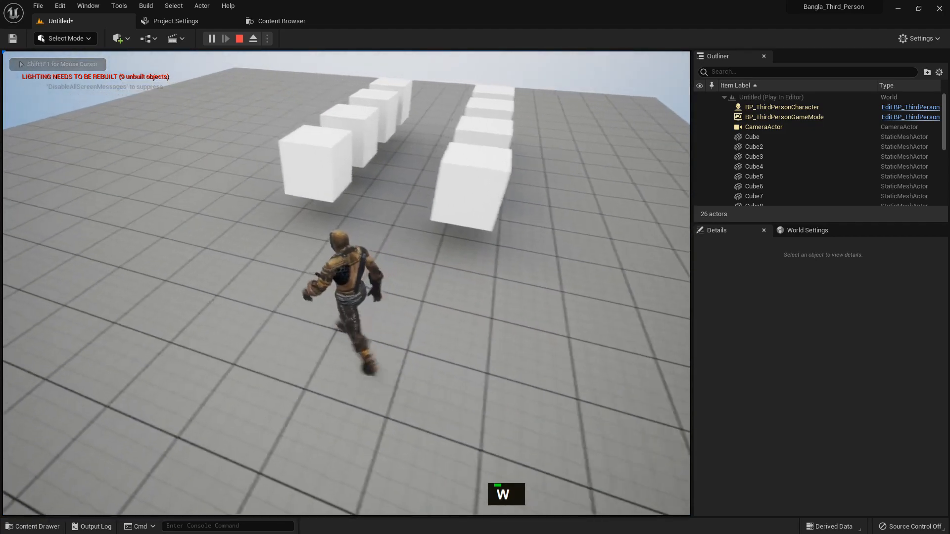
key(d)
key(w)
key(Escape)
Step: Build only the lighting for the level with the two rows of floating cubes
scroll(345, 266, down, 5)
click(147, 6)
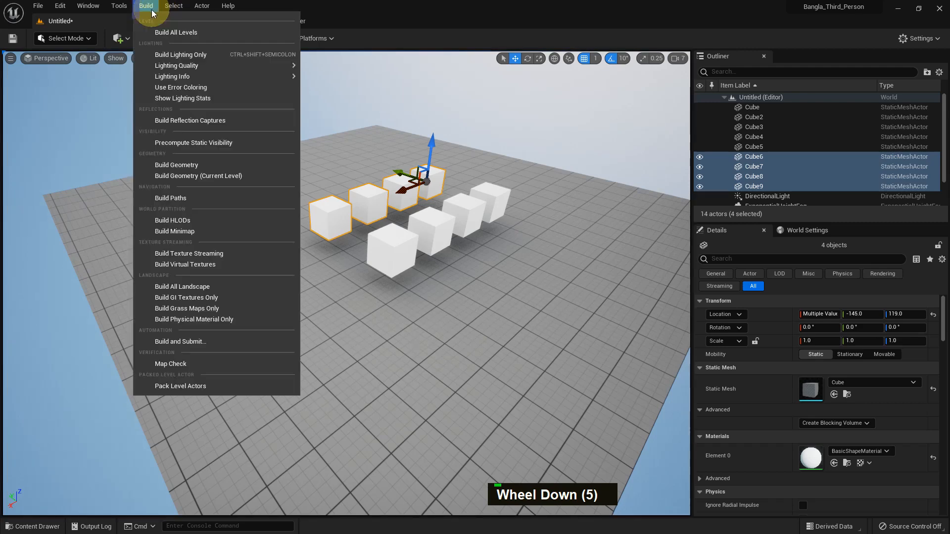
click(177, 57)
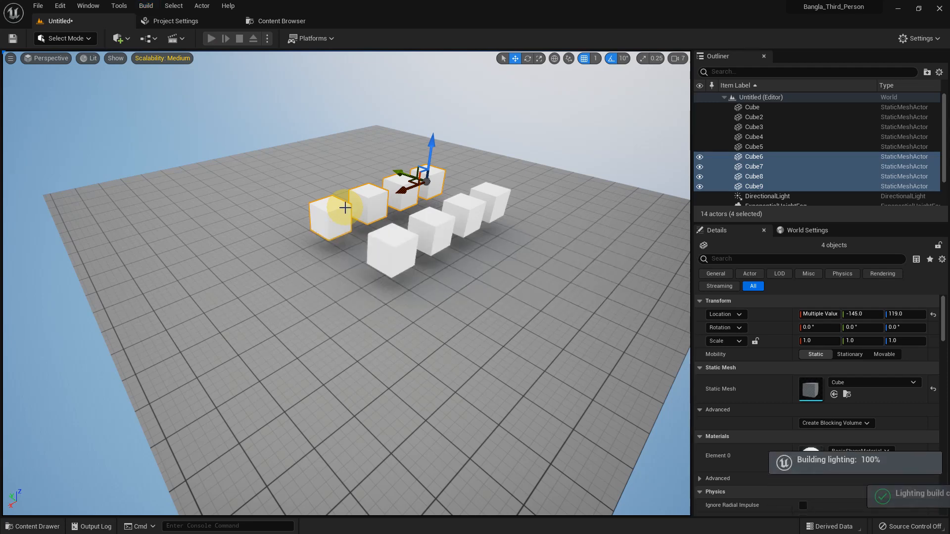
Step: Play the level full screen, walk the character beside the cubes to inspect the built lighting, end the session and restore the normal view
scroll(435, 225, up, 5)
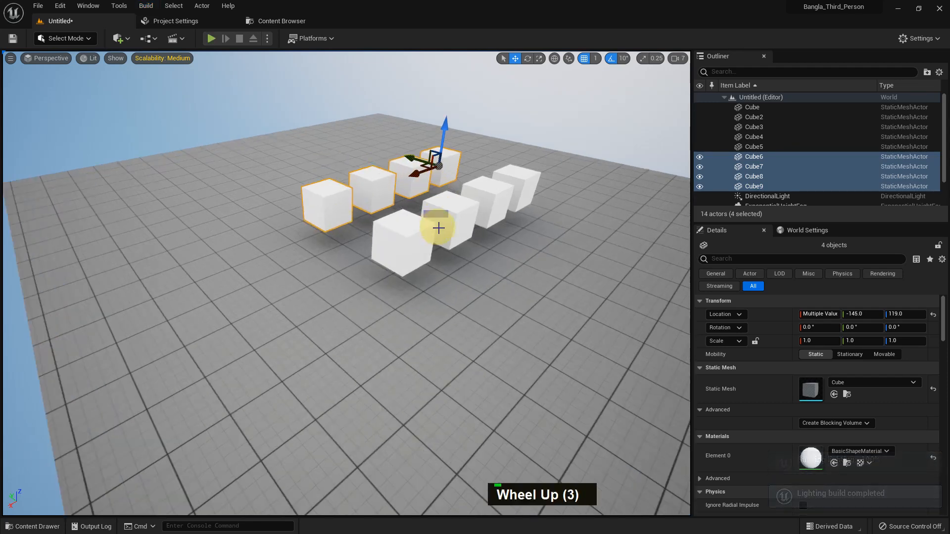
middle_click(502, 210)
scroll(501, 210, up, 3)
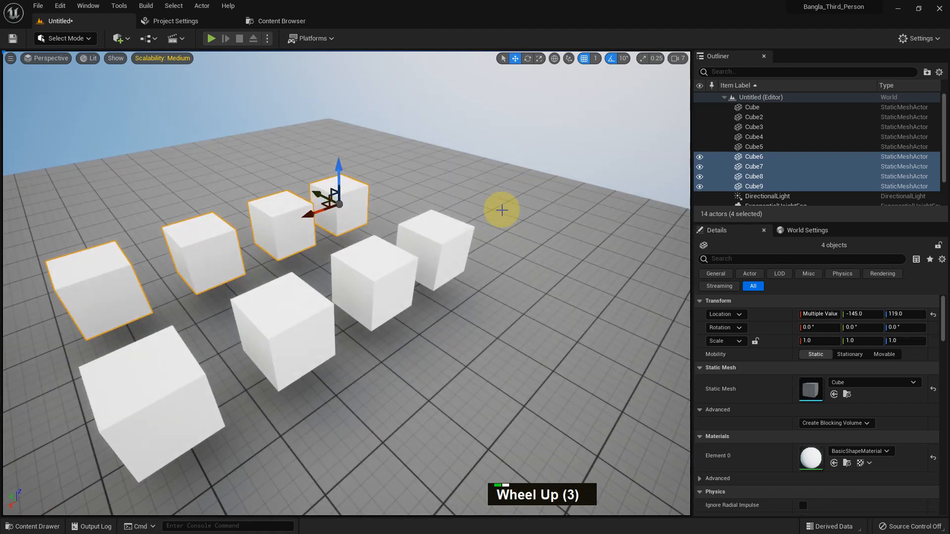
key(alt+p)
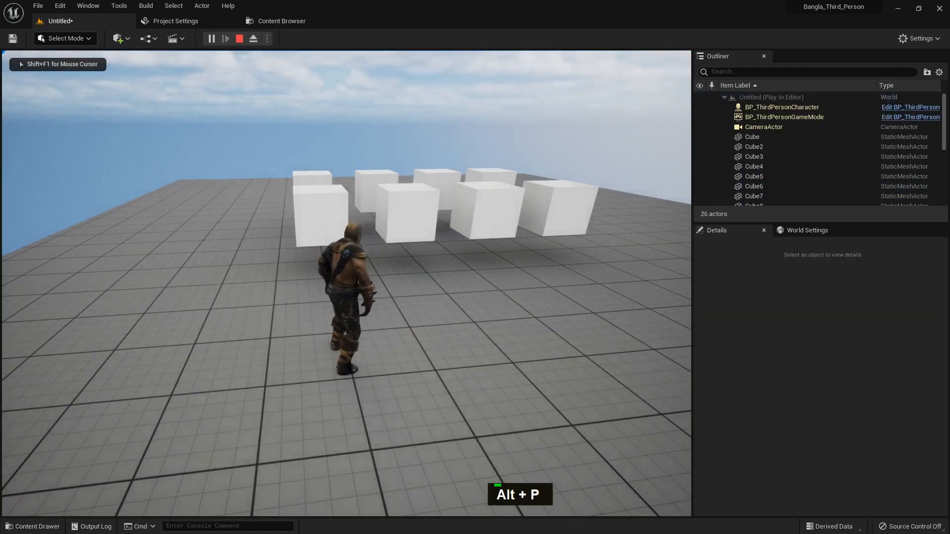
key(F11)
click(500, 127)
key(a)
key(a)
key(a)
key(a)
key(a)
key(a)
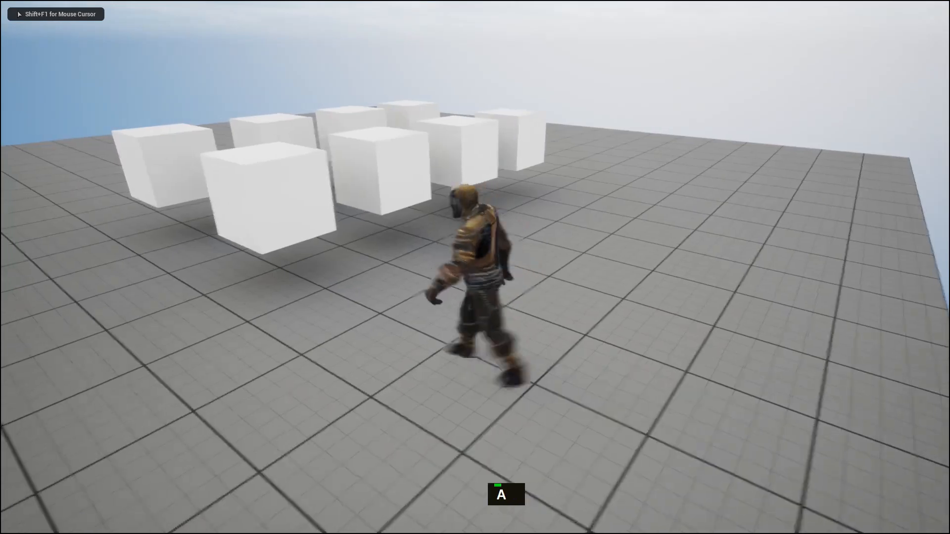
key(Escape)
middle_click(528, 258)
key(F11)
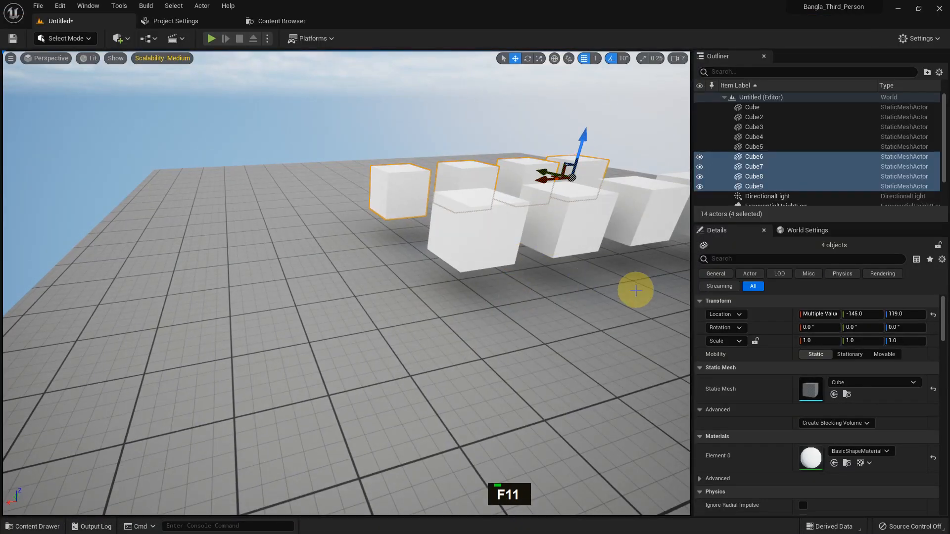
Step: Play the large-floor level with the single raised cube to view its unbuilt shadow, and end the session
scroll(505, 246, down, 1)
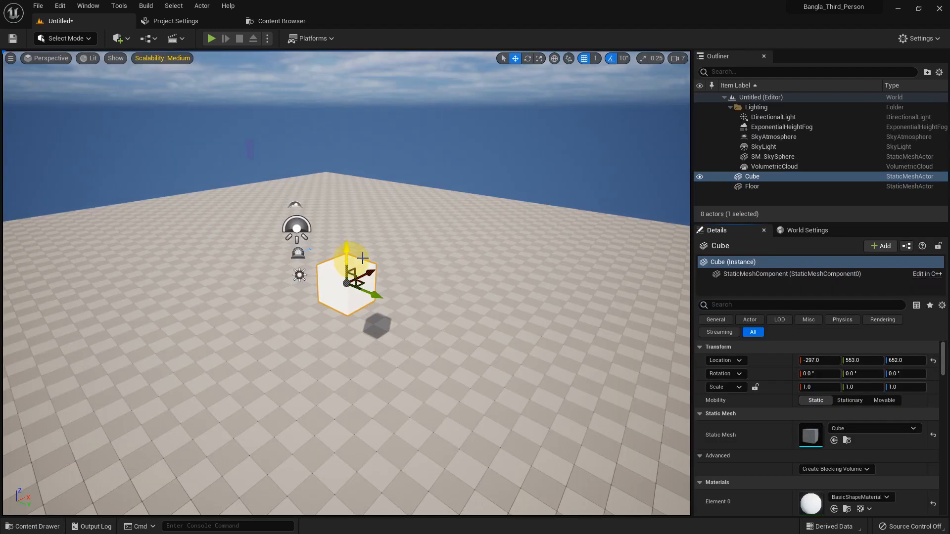
middle_click(440, 332)
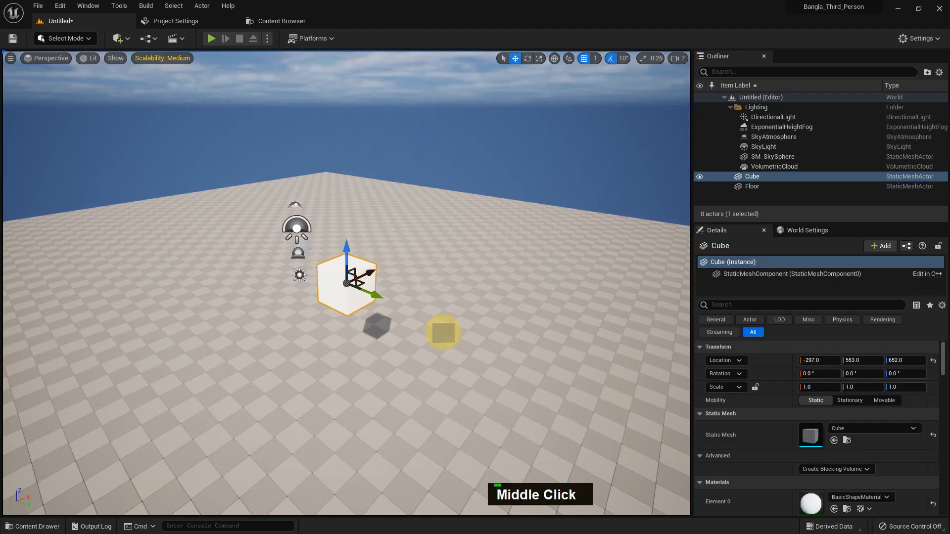
key(alt+p)
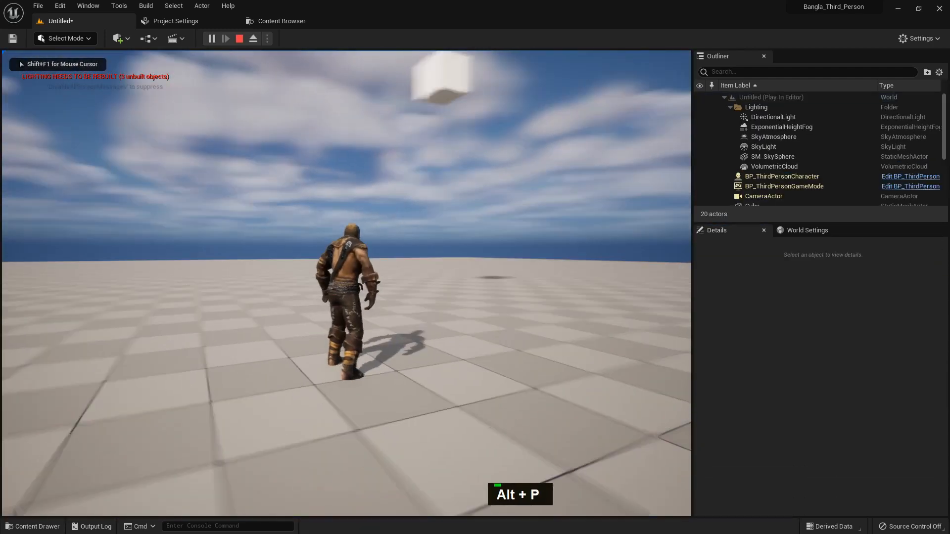
key(Escape)
mouse_move(386, 244)
middle_down()
mouse_move(403, 222)
mouse_move(383, 254)
middle_up()
Step: Build only the lighting for the large-floor level with the single cube
scroll(420, 311, down, 1)
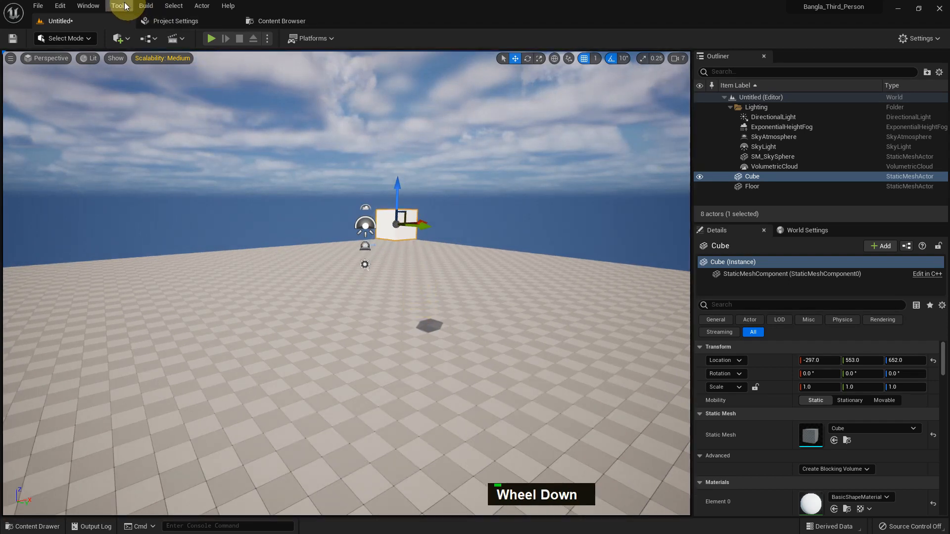
click(145, 10)
click(171, 54)
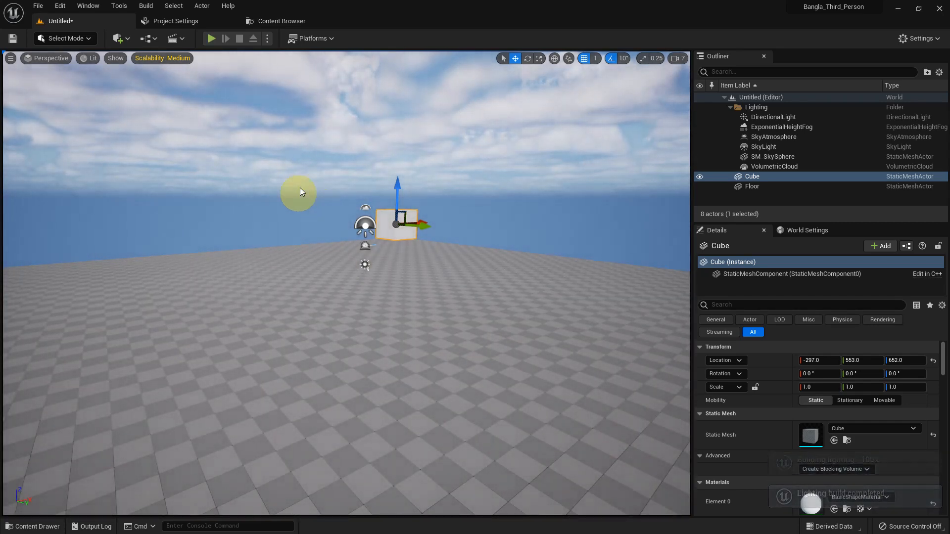
Step: Open the Message Log, read the full Lighting Results entry from the lighting build, and minimize the log window
scroll(351, 282, up, 3)
click(88, 5)
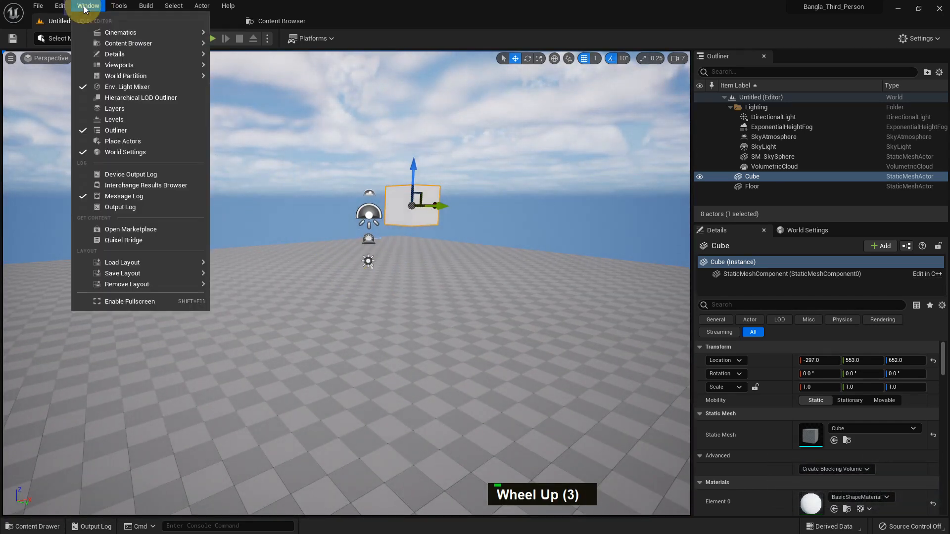
click(144, 196)
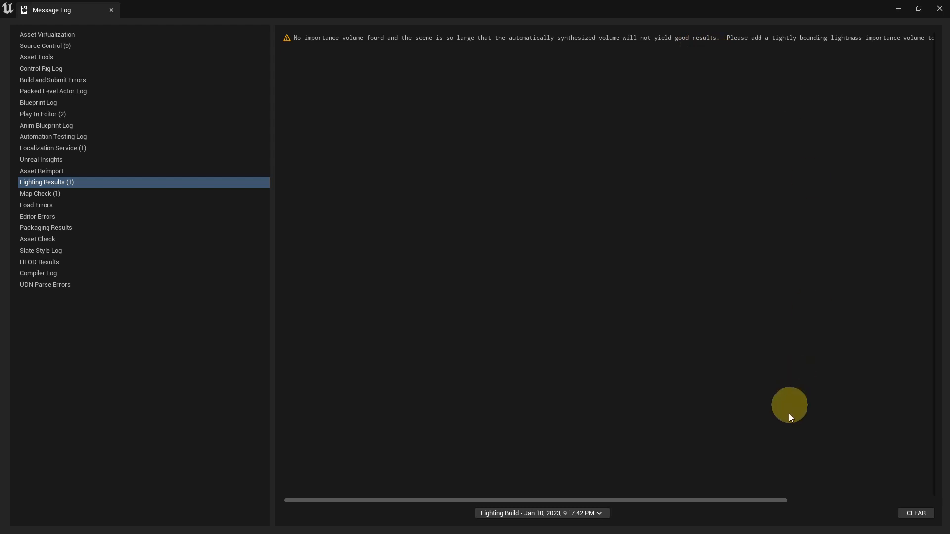
scroll(762, 498, right, 5)
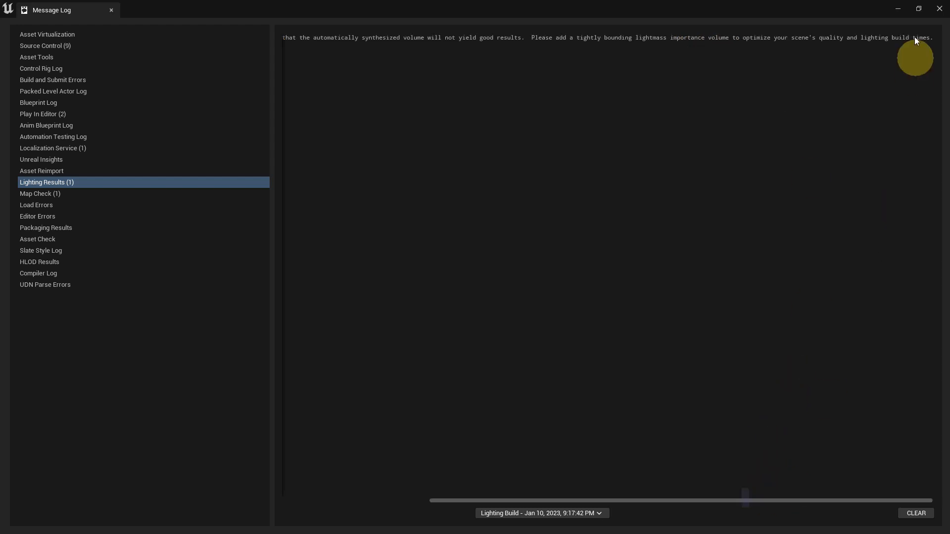
click(899, 9)
Step: Show the placeable actors, search for "lightmass", and place a LightmassImportanceVolume on the floor at about X -396, Y 420, Z 100
scroll(329, 254, up, 5)
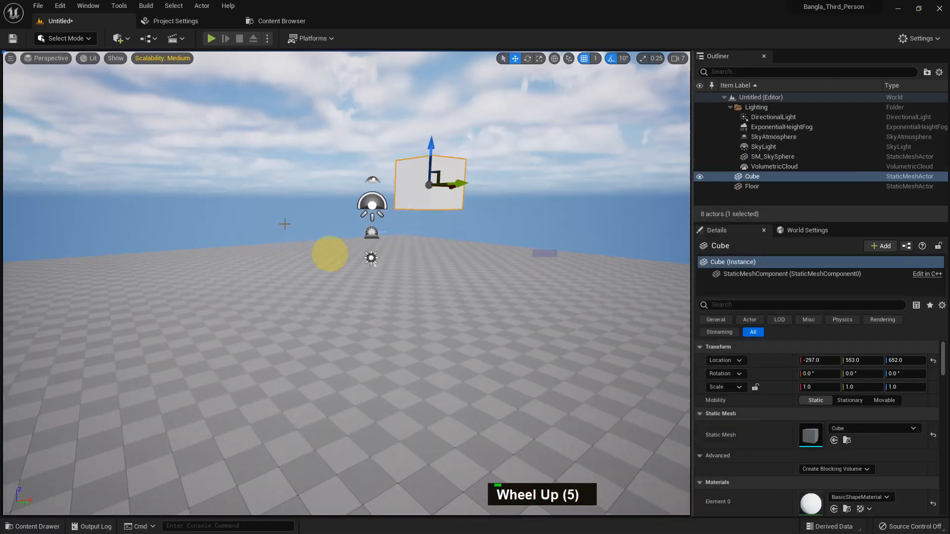
click(89, 7)
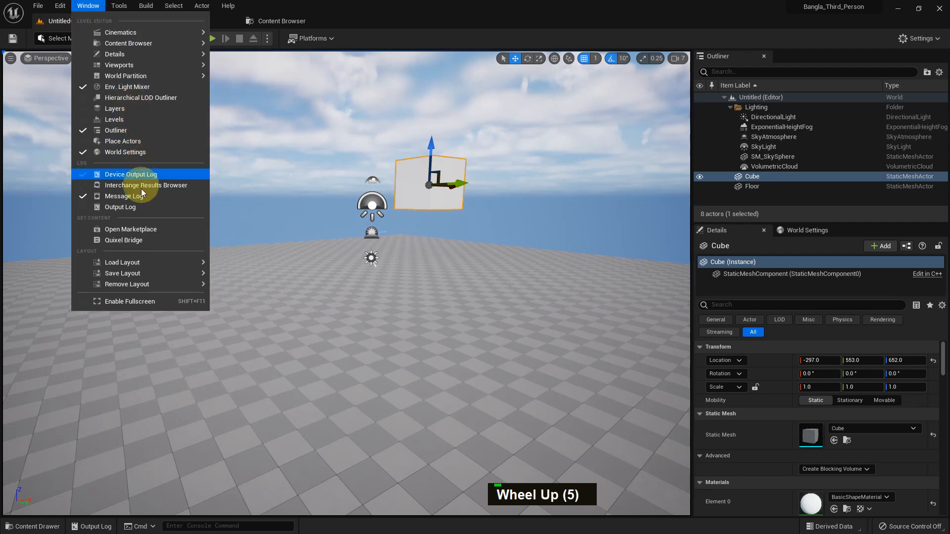
click(134, 144)
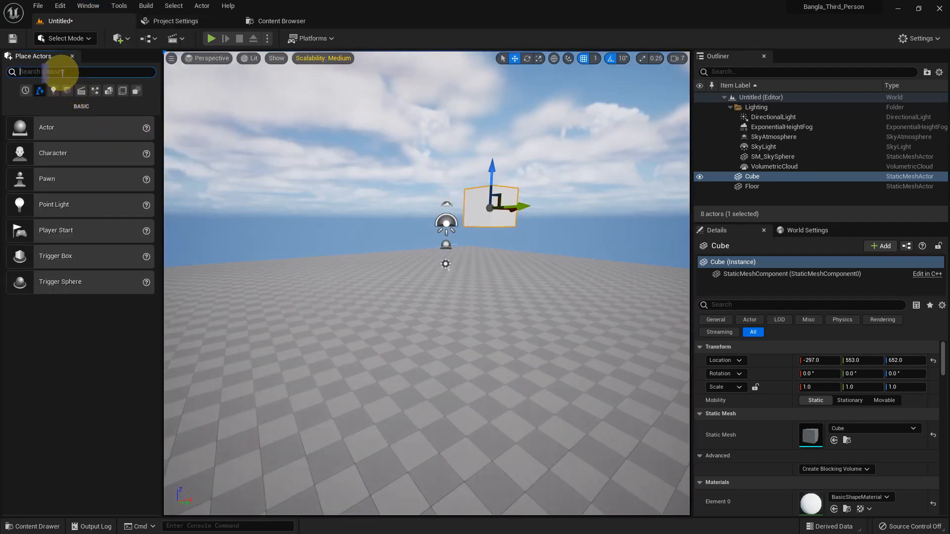
text(light)
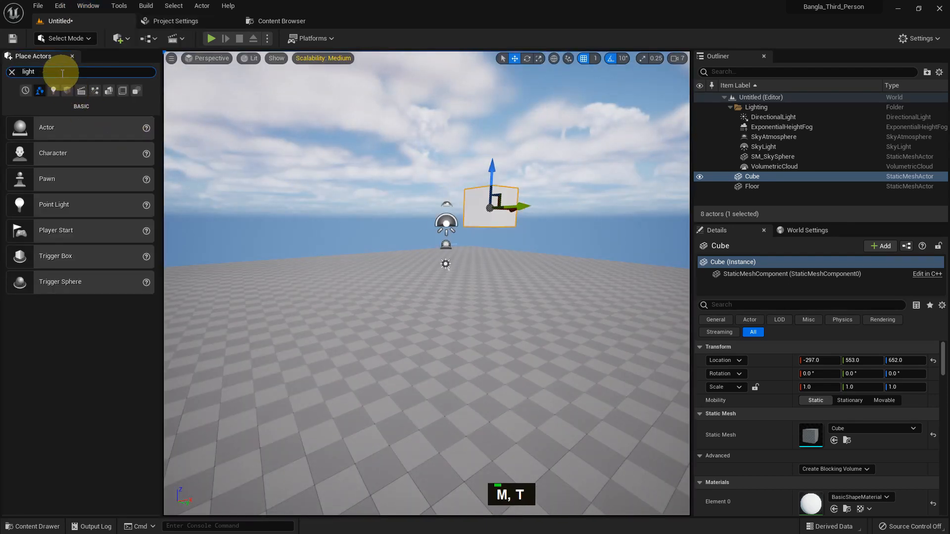
text(mass)
drag(82, 147, 434, 401)
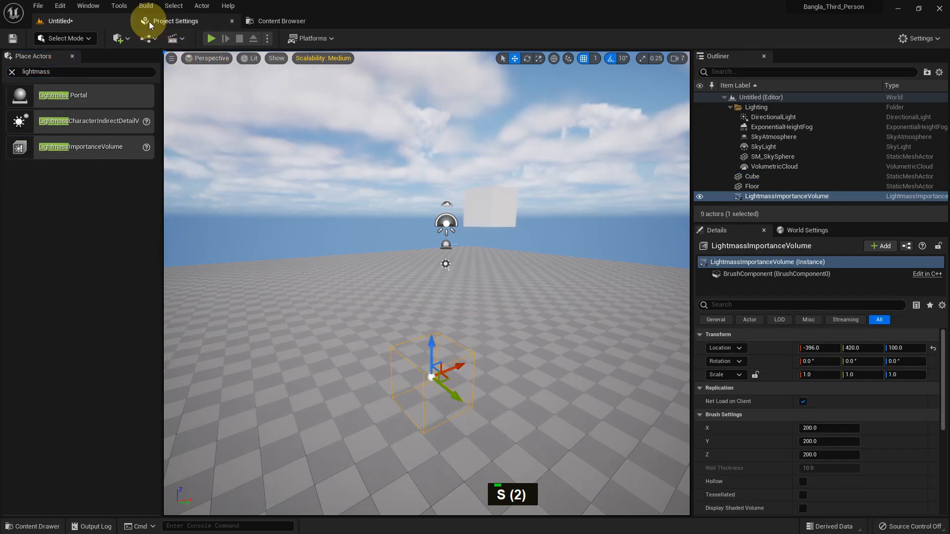
Step: Rebuild only the lighting with the importance volume in place and review Lighting Results in the Message Log
click(146, 6)
click(178, 54)
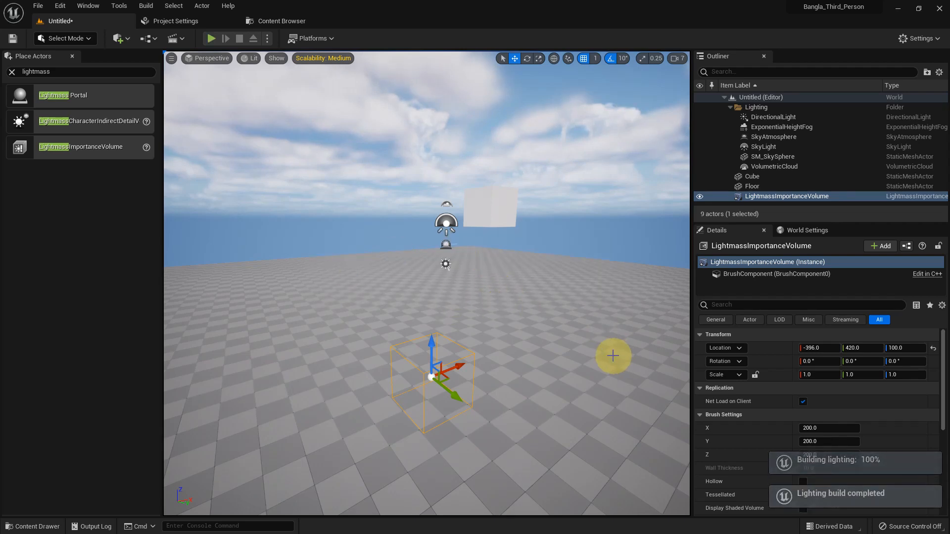
click(88, 6)
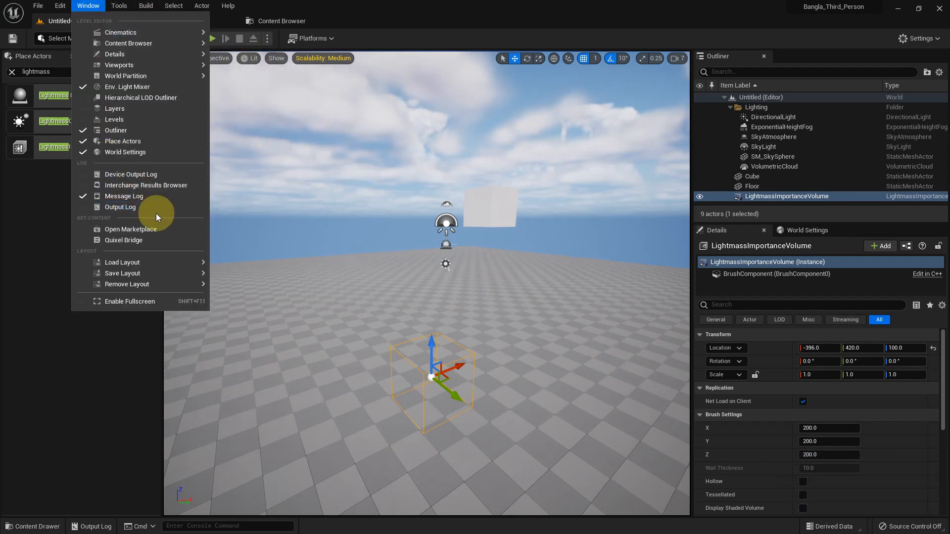
click(146, 197)
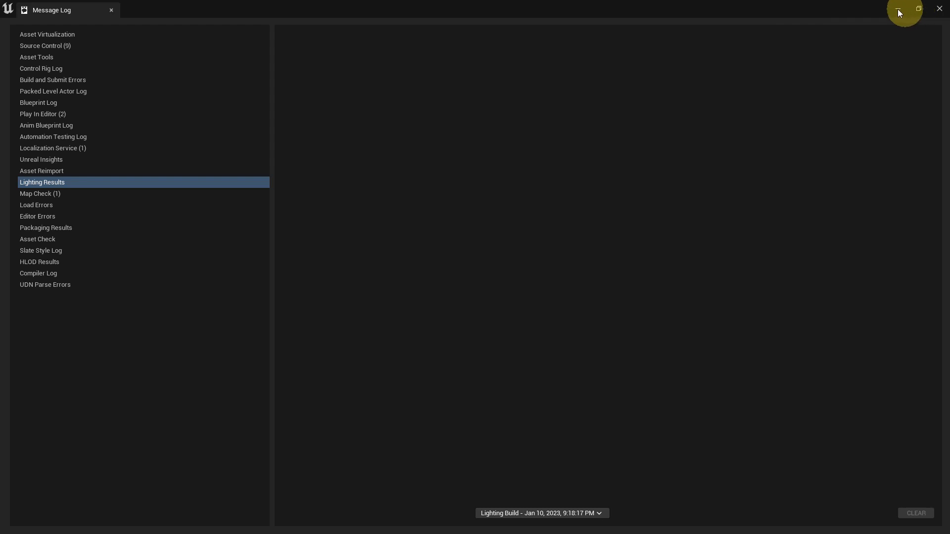
click(897, 9)
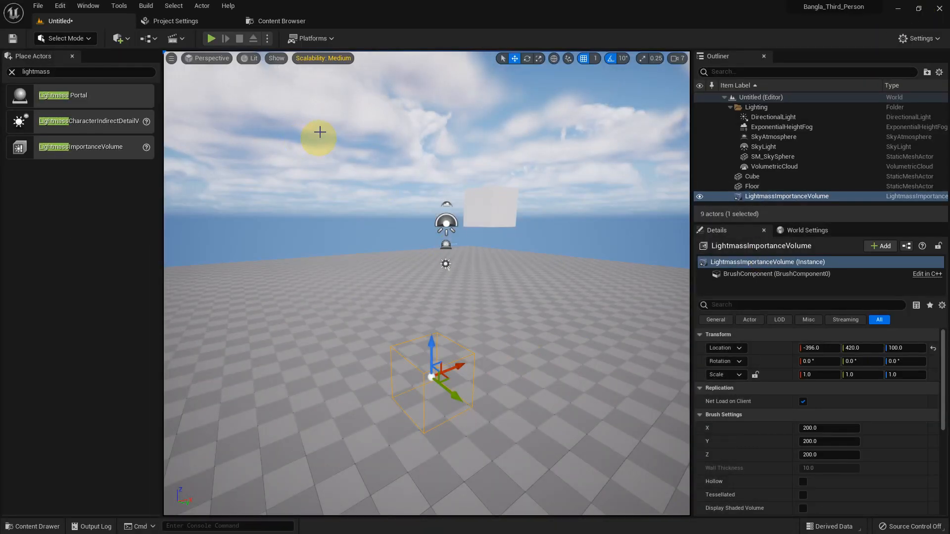
Step: Clear the actor search, duplicate the raised cube down to about Z 518, and copy the duplicate along X to about -754
double_click(37, 71)
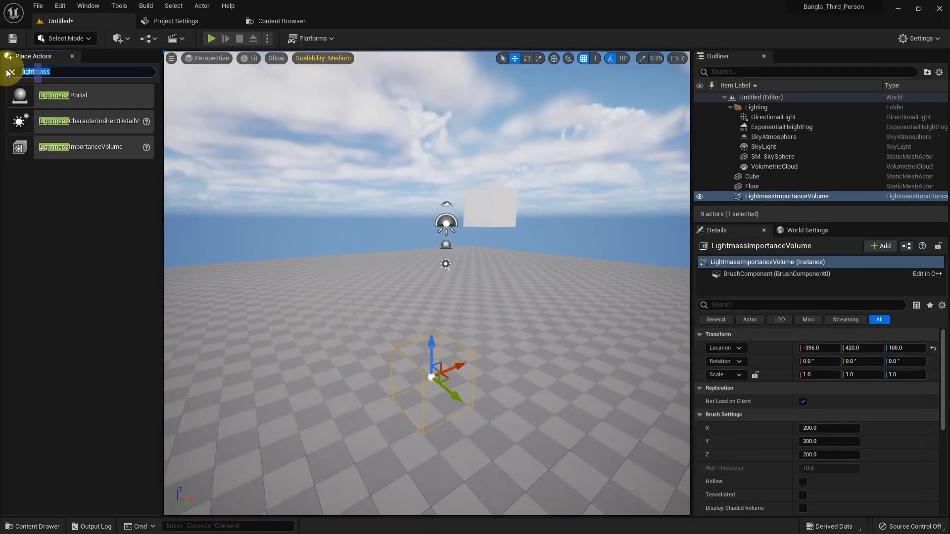
key(BackSpace)
click(121, 38)
click(500, 201)
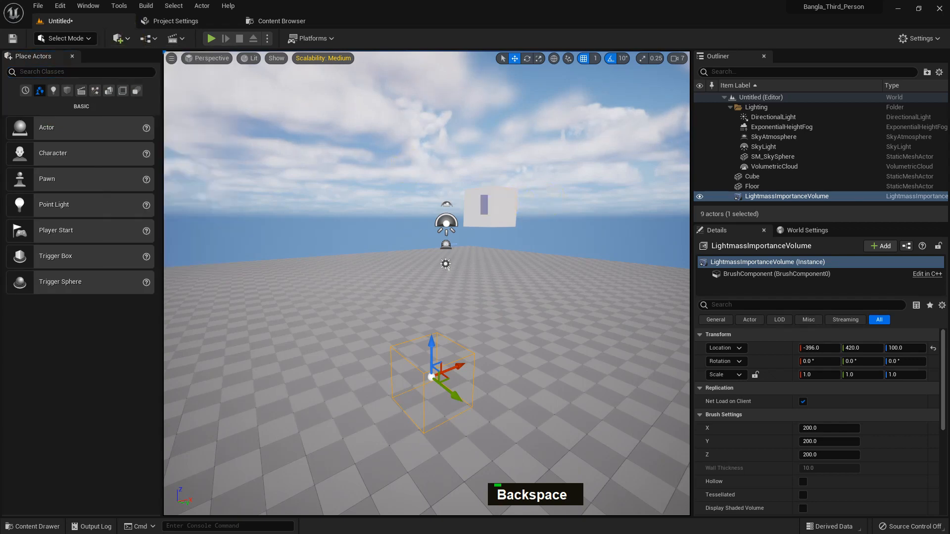
alt+drag(494, 177, 493, 176)
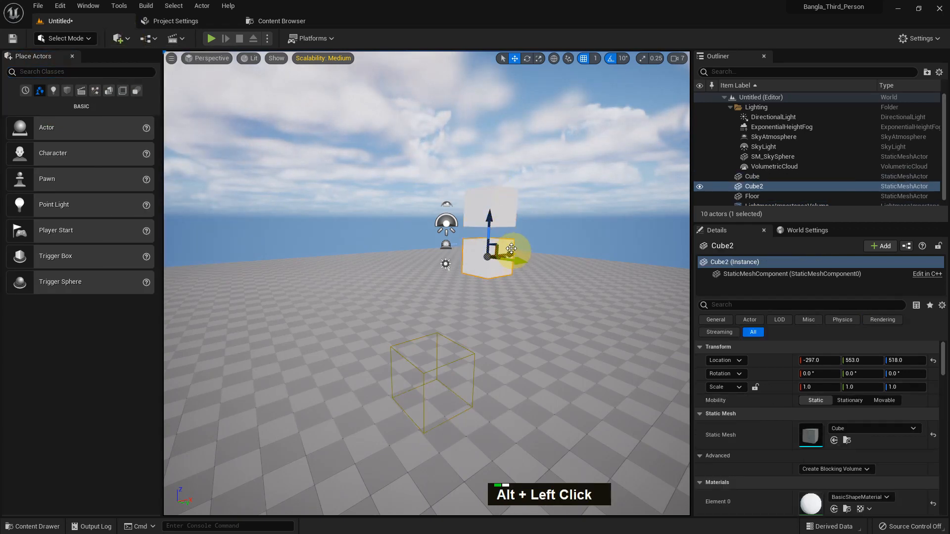
alt+drag(513, 250, 349, 272)
Step: Play the level to check the group of four cubes from the running character's view, and end the session
key(alt+p)
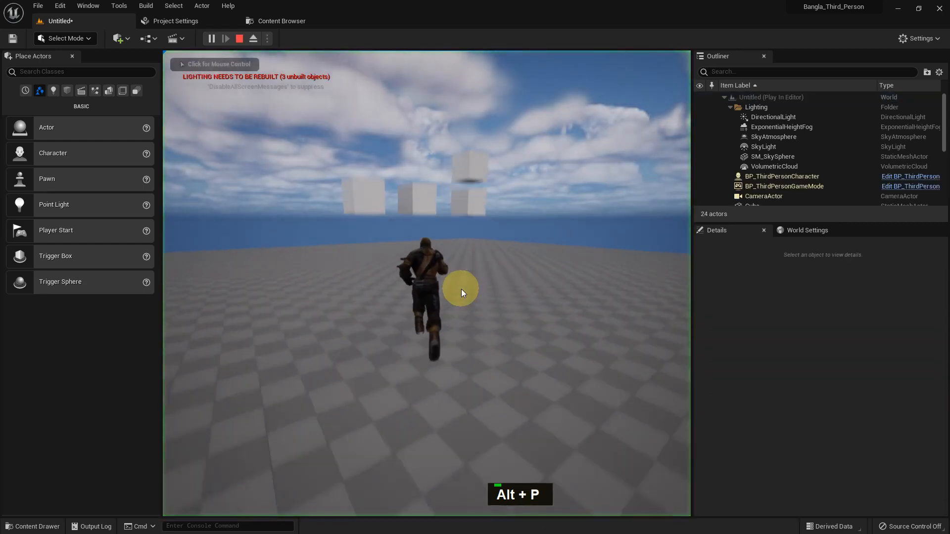
key(Escape)
middle_drag(462, 278, 462, 267)
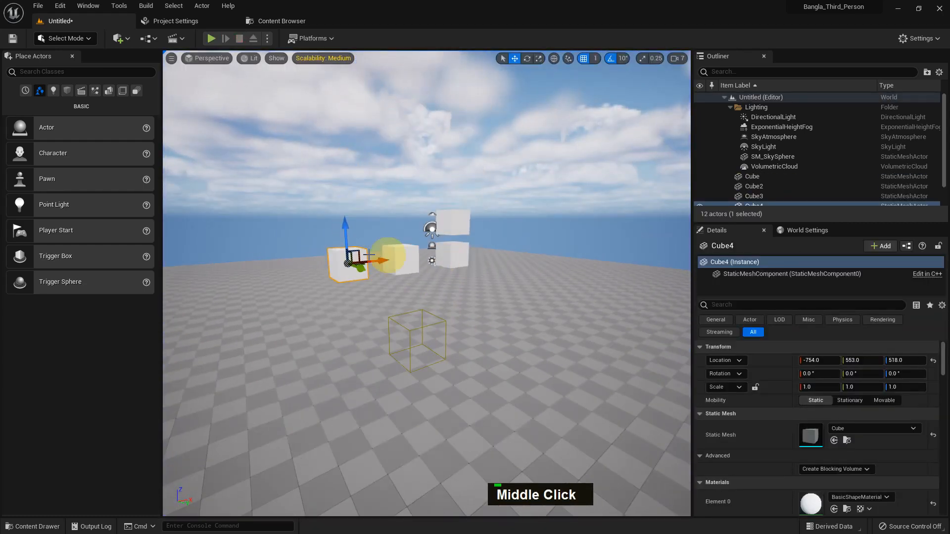
Step: Add a point light near the cubes at about X -584, Y 772, Z 469
click(147, 40)
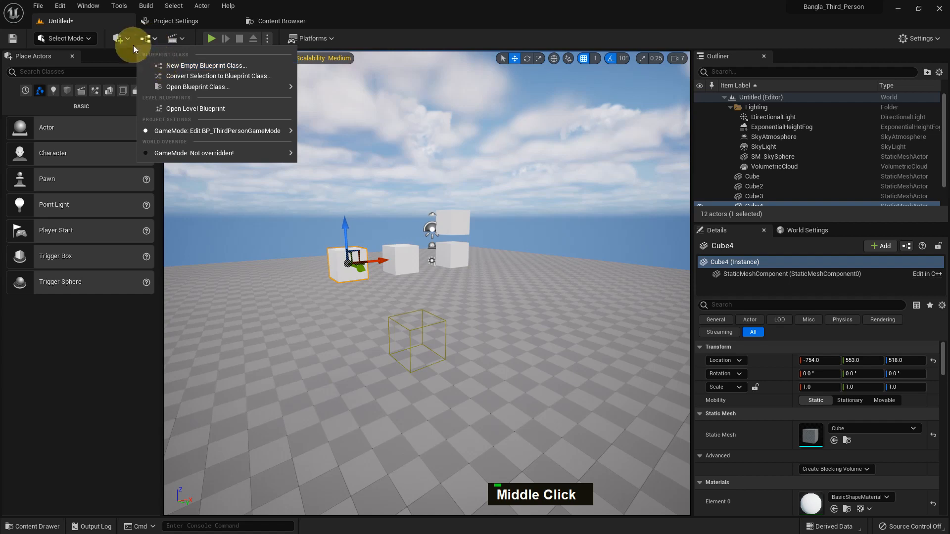
click(126, 40)
mouse_move(209, 117)
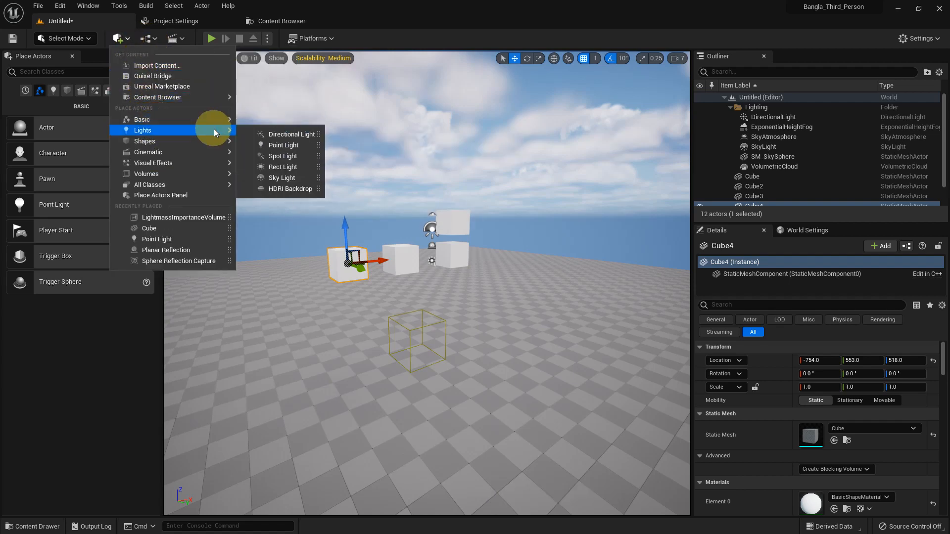
click(282, 134)
scroll(441, 248, up, 2)
scroll(441, 248, up, 1)
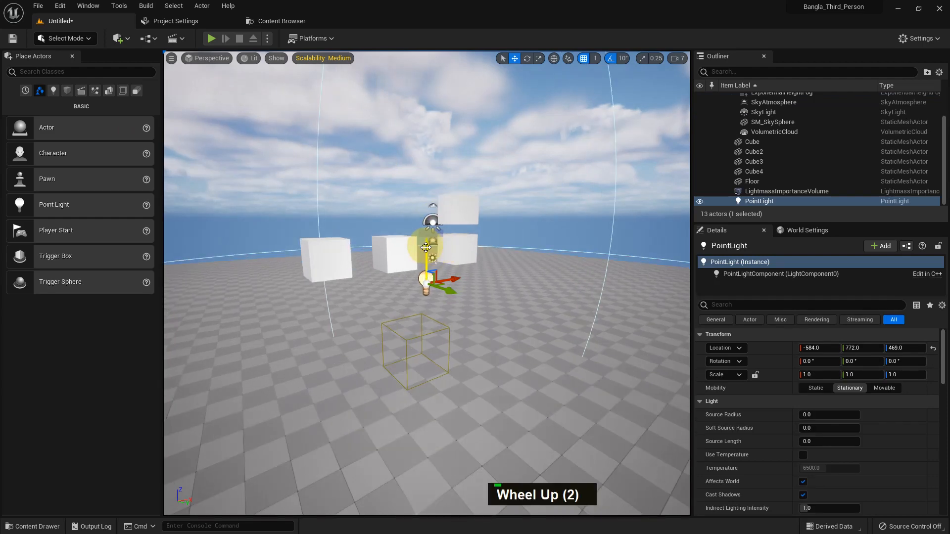
Step: Raise the point light to about Z 501 and play the level briefly to check its effect on the cubes
drag(427, 247, 426, 234)
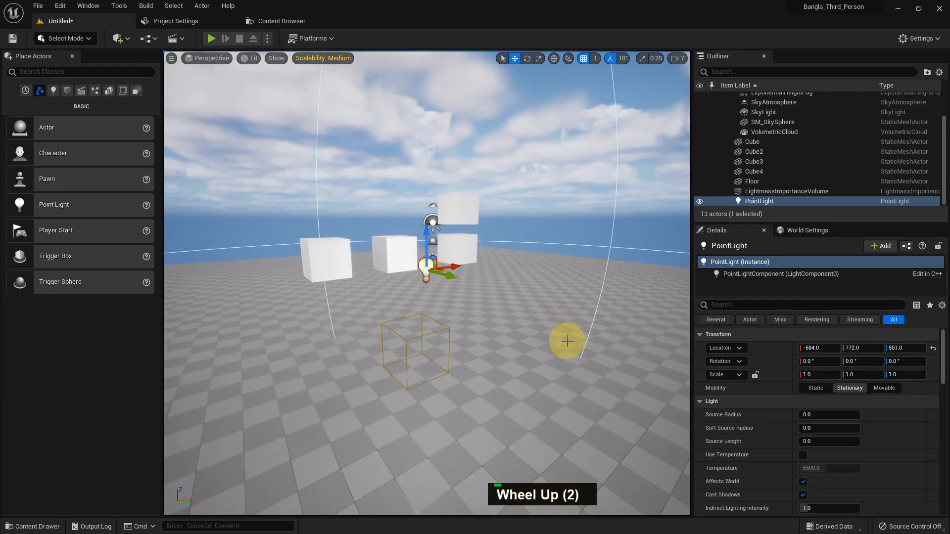
key(alt+p)
key(Escape)
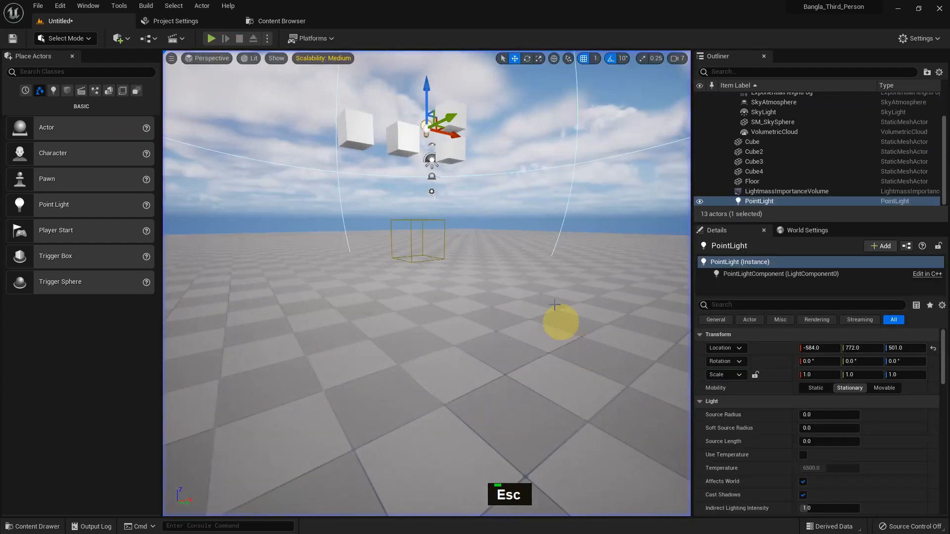
middle_drag(513, 261, 514, 223)
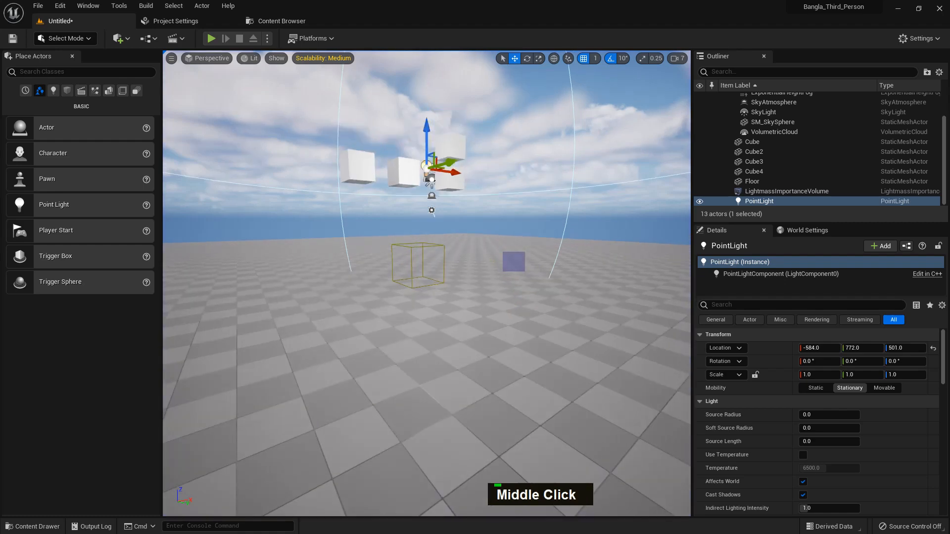
Step: Set the point light's mobility to Static and test the level in play, ending the session after the check
click(814, 388)
key(alt+p)
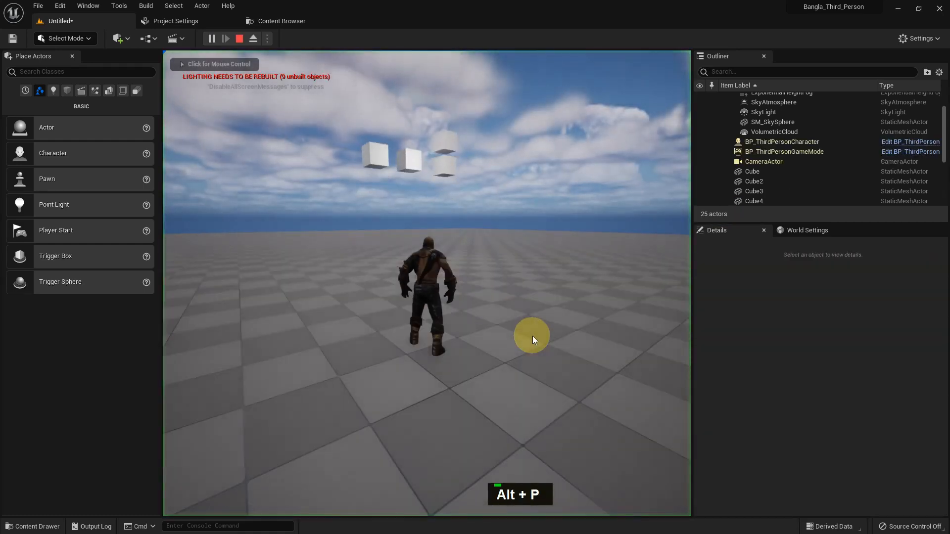
key(Escape)
middle_drag(507, 241, 507, 233)
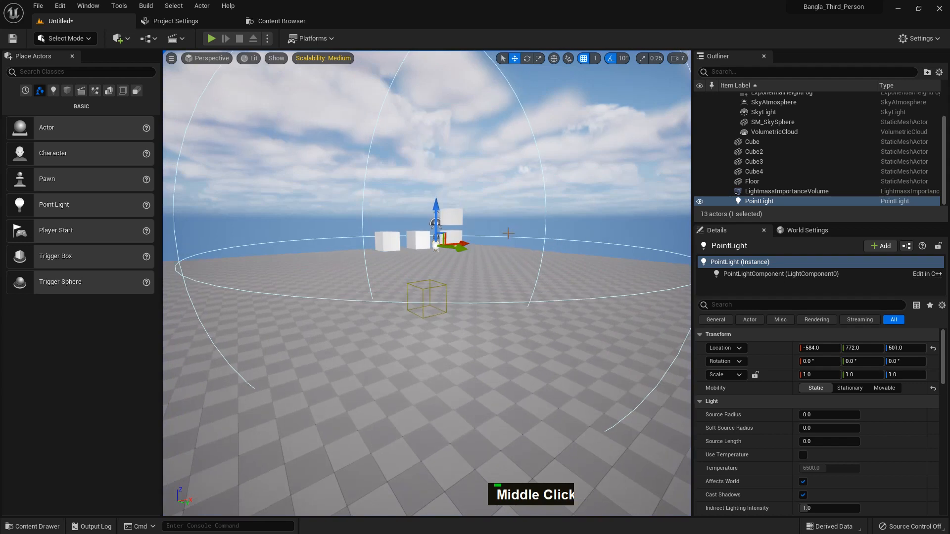
scroll(506, 233, up, 2)
Step: Add a spot light facing the cubes at about X -1123, Y 618, Z 474 and set its mobility to Static
click(130, 39)
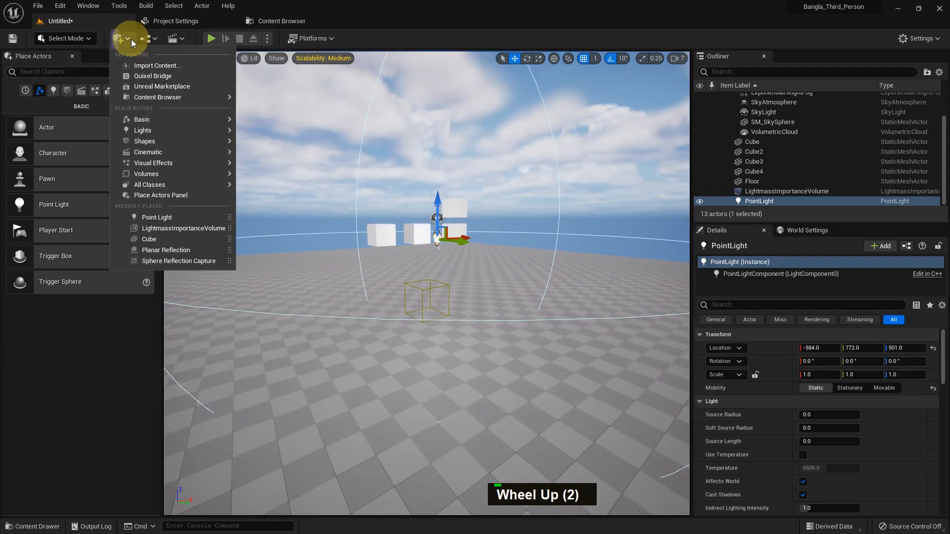
mouse_move(164, 131)
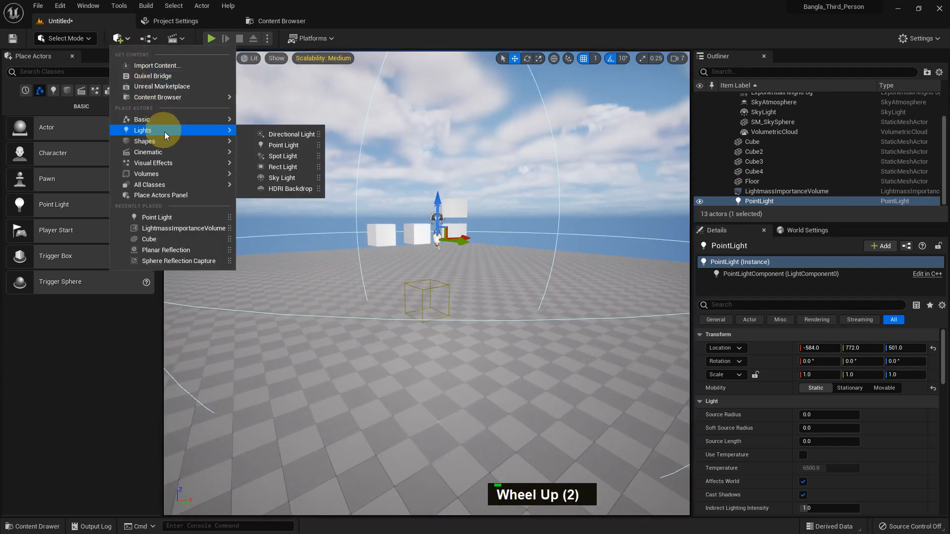
click(295, 155)
drag(454, 253, 306, 241)
click(815, 388)
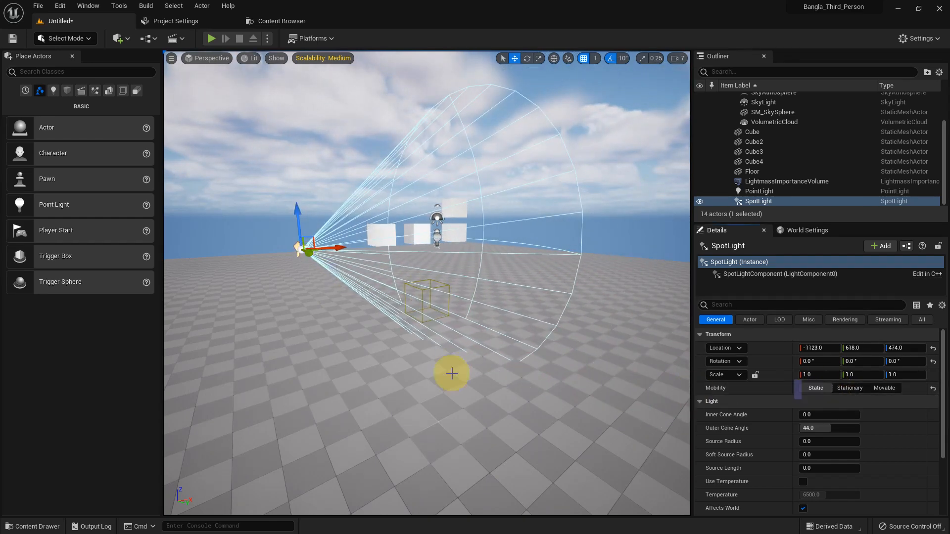
Step: Play the level to check the cubes with the unbuilt static spot light, and end the session
middle_click(451, 355)
key(alt+p)
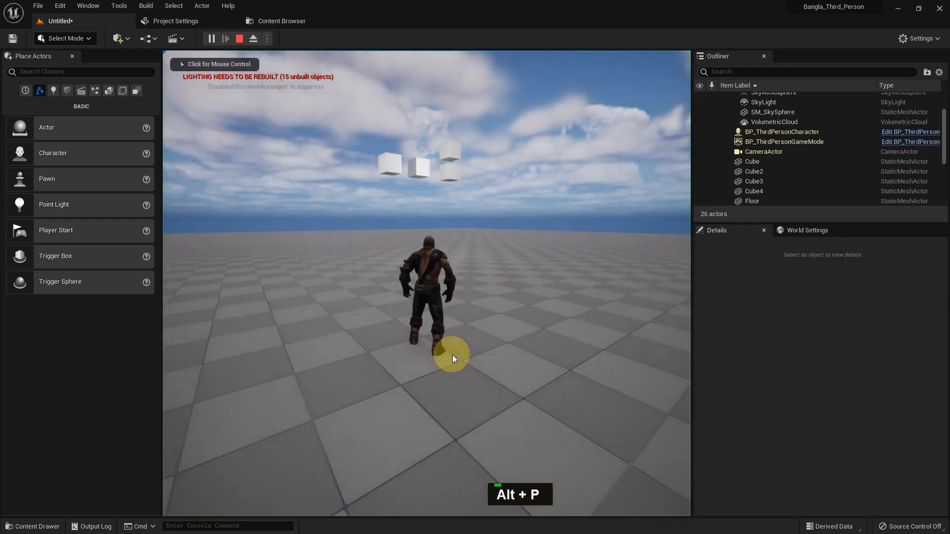
key(Escape)
middle_drag(452, 354, 350, 151)
Step: Build only the lighting with both static lights in place and check the baked cubes in a short play session
click(146, 6)
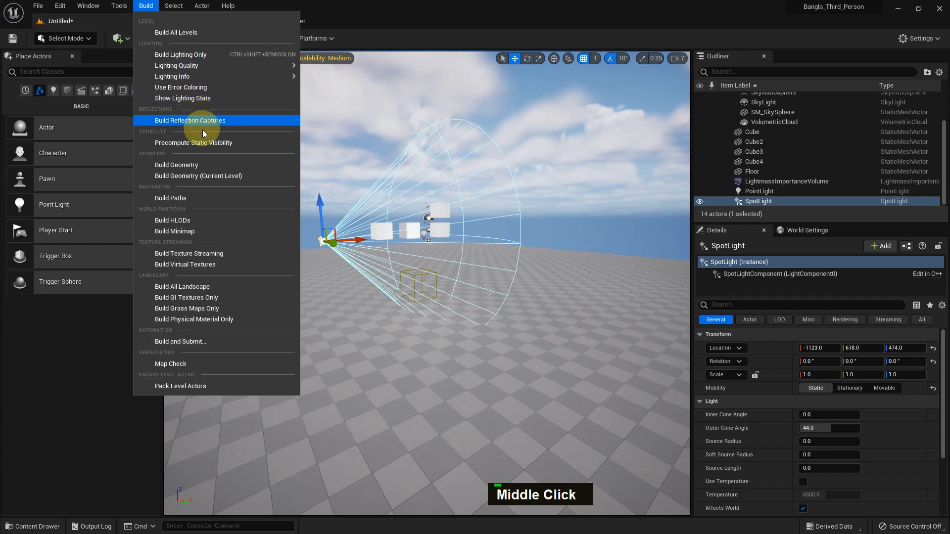
click(191, 55)
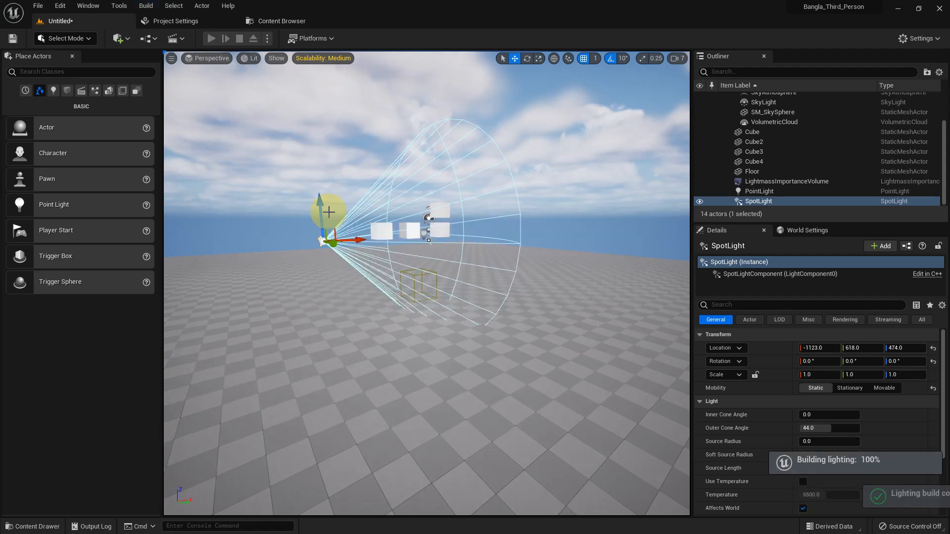
scroll(462, 384, up, 2)
scroll(461, 384, up, 5)
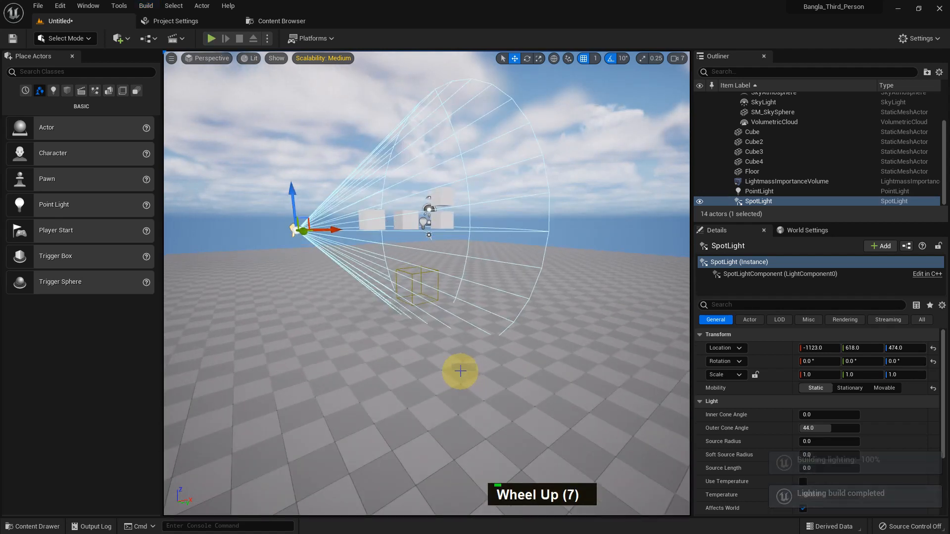
key(Escape)
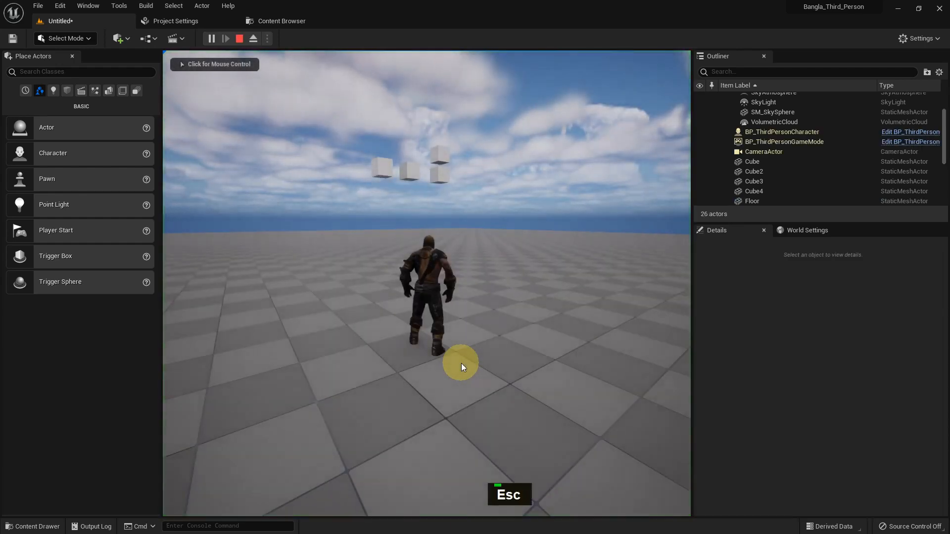
middle_drag(435, 254, 431, 254)
scroll(431, 254, up, 8)
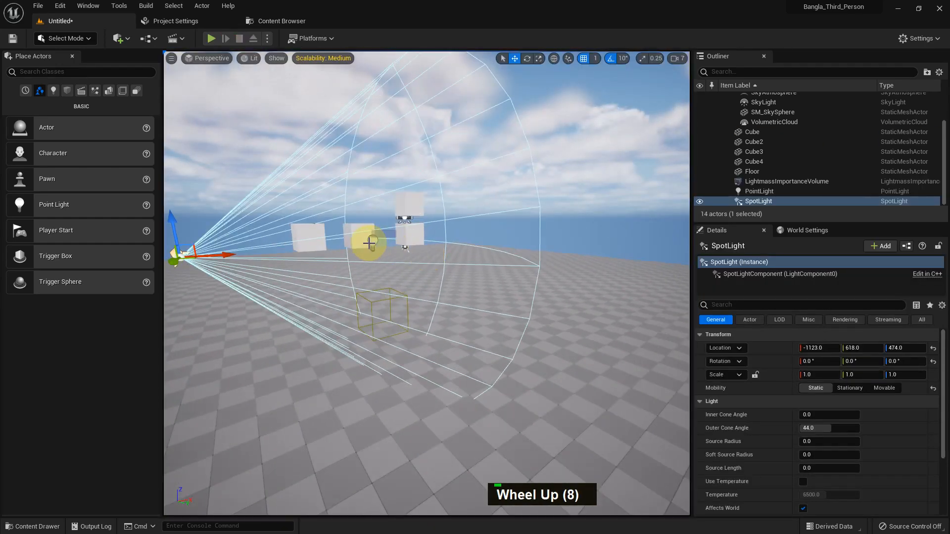
Step: Duplicate the point light along X to about -803 and play the level briefly to check the copy's effect
click(393, 249)
alt+drag(398, 241, 328, 243)
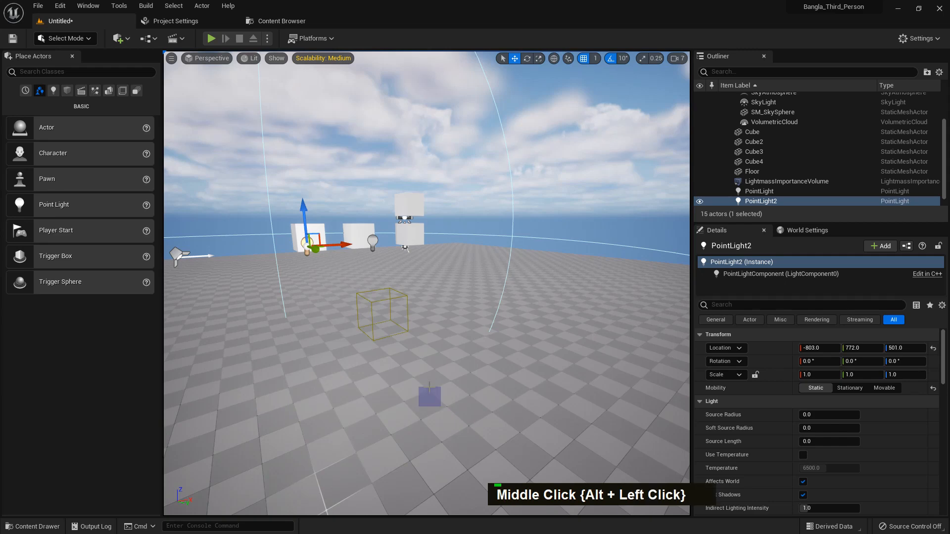
key(alt+p)
key(Escape)
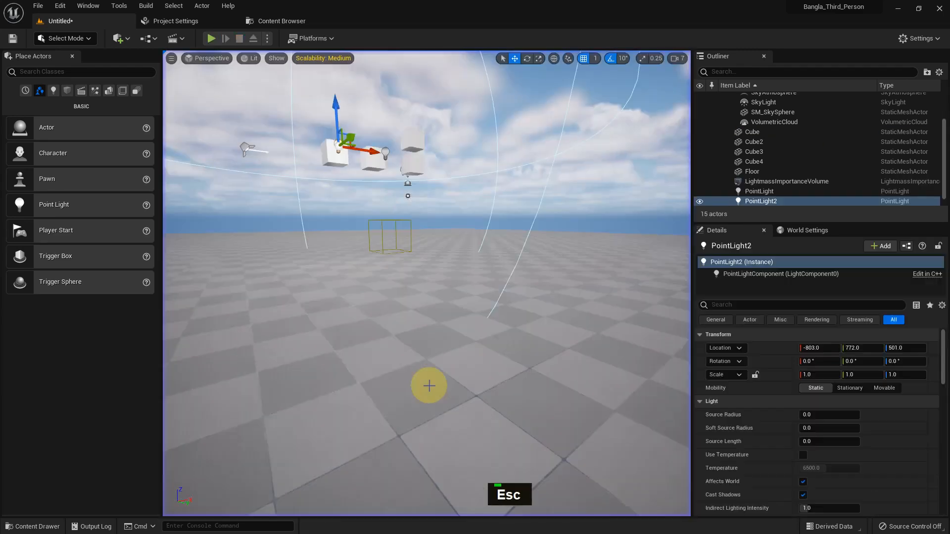
Step: Set the duplicated point light's mobility to Movable and play the level in full screen, walking the character forward to inspect the cubes
click(883, 389)
middle_click(485, 336)
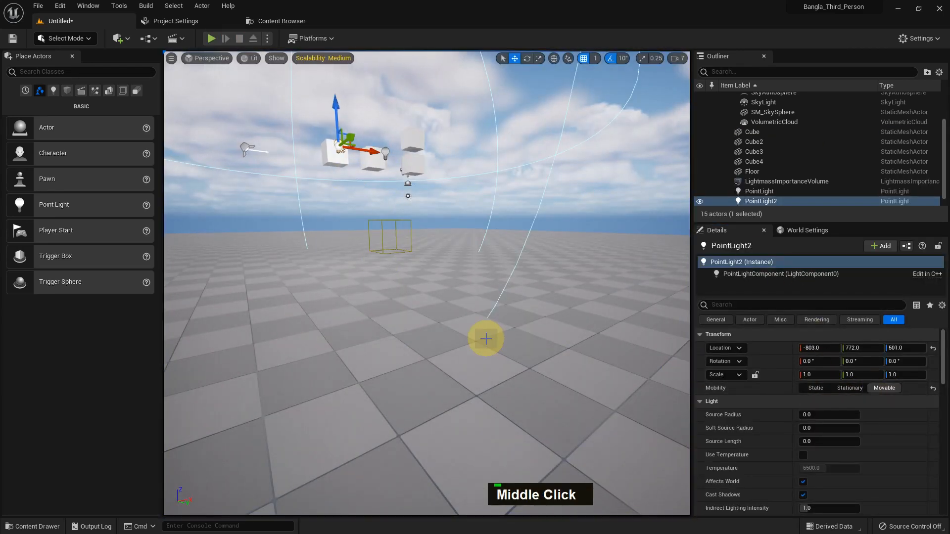
key(alt+p)
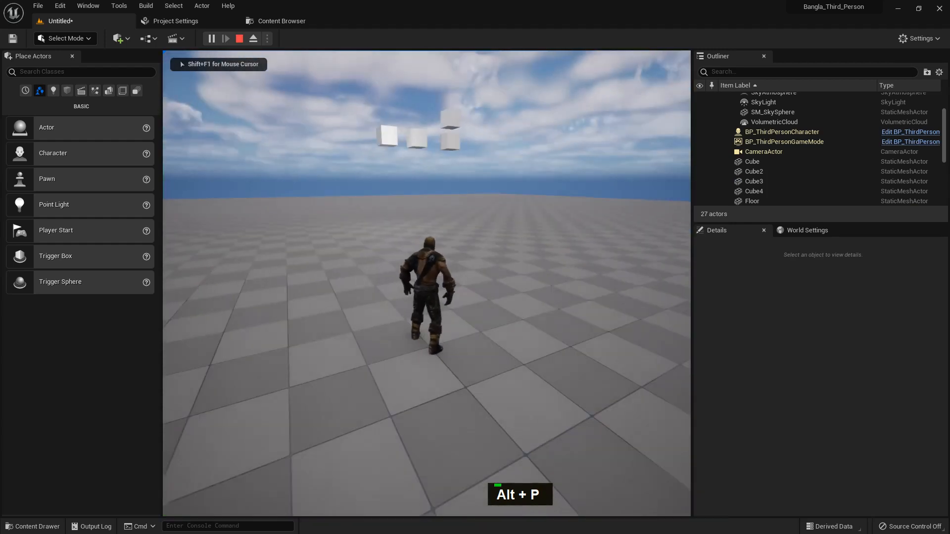
key(F11)
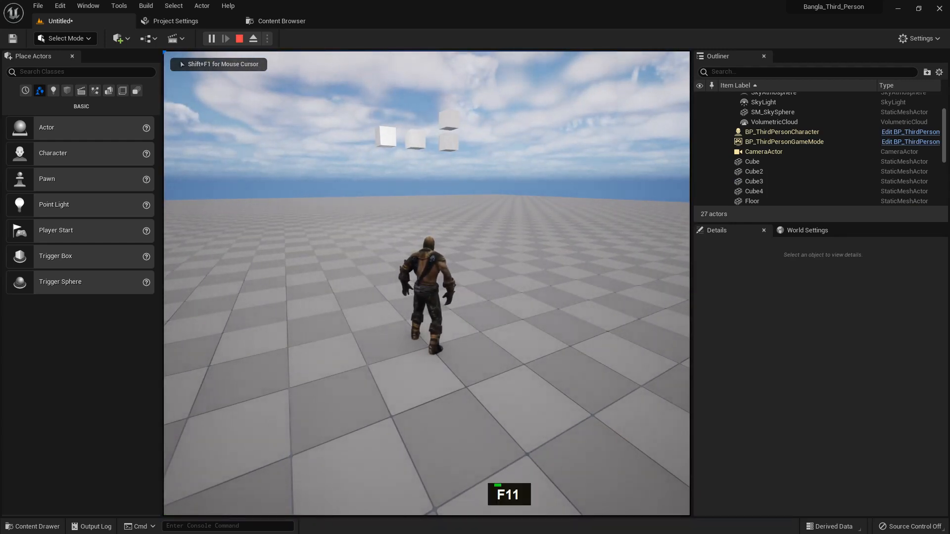
click(424, 367)
key(w)
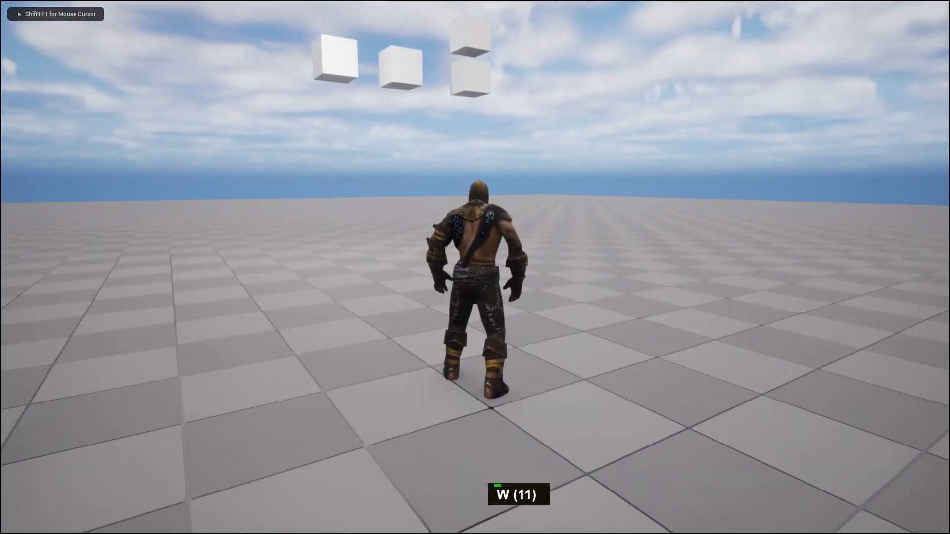